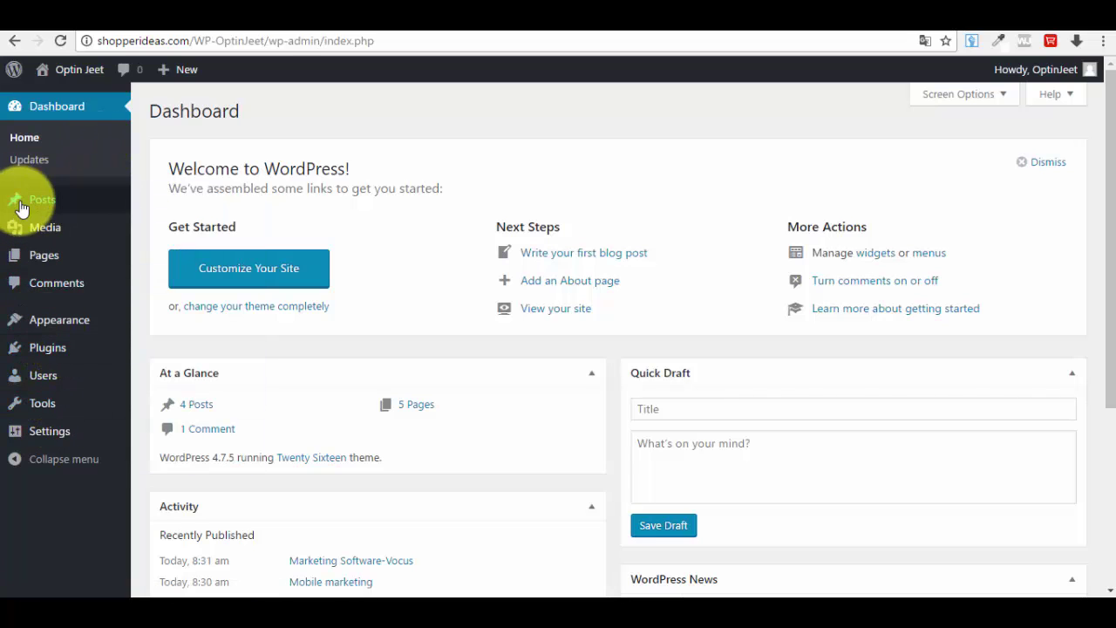
# Step: Open the plugin upload form for installing a .zip plugin on the site
pyautogui.moveTo(70, 407)
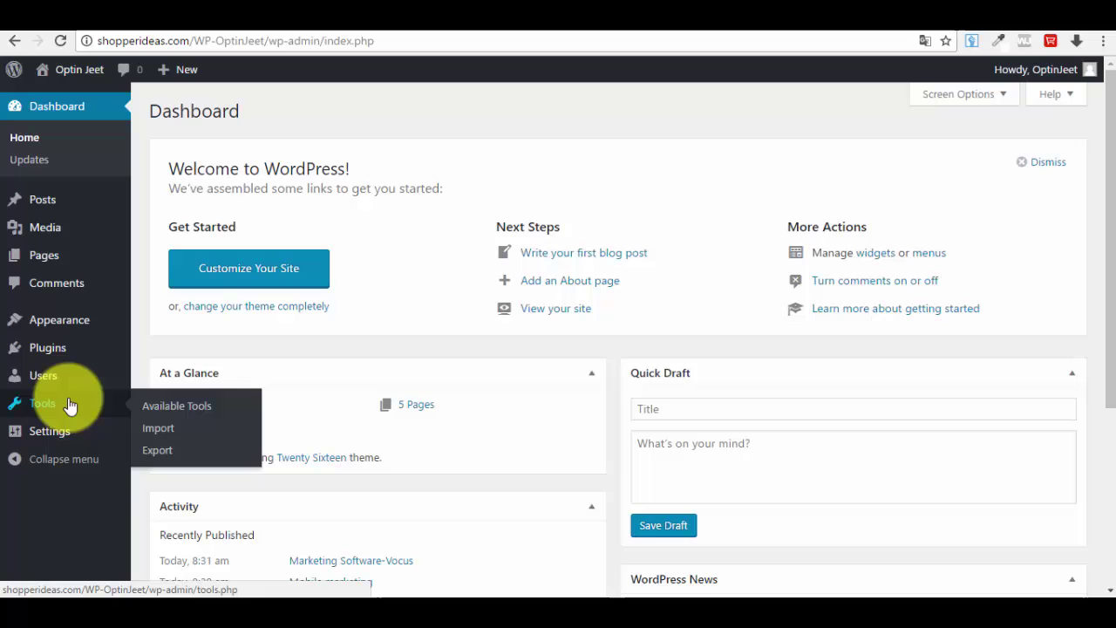
pyautogui.moveTo(69, 354)
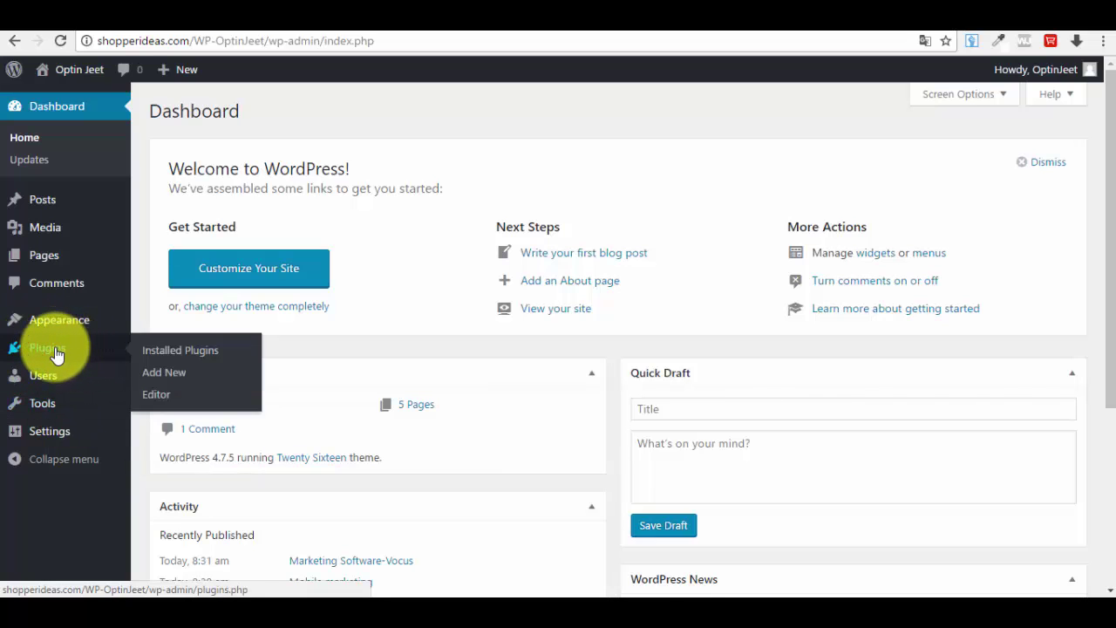
pyautogui.click(57, 354)
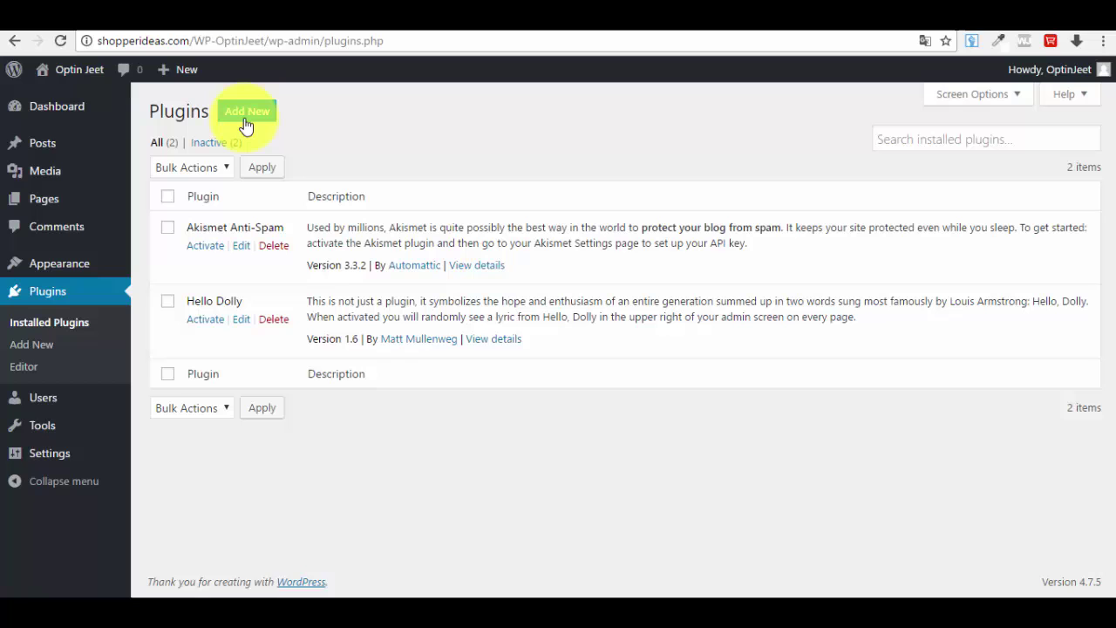
pyautogui.click(246, 121)
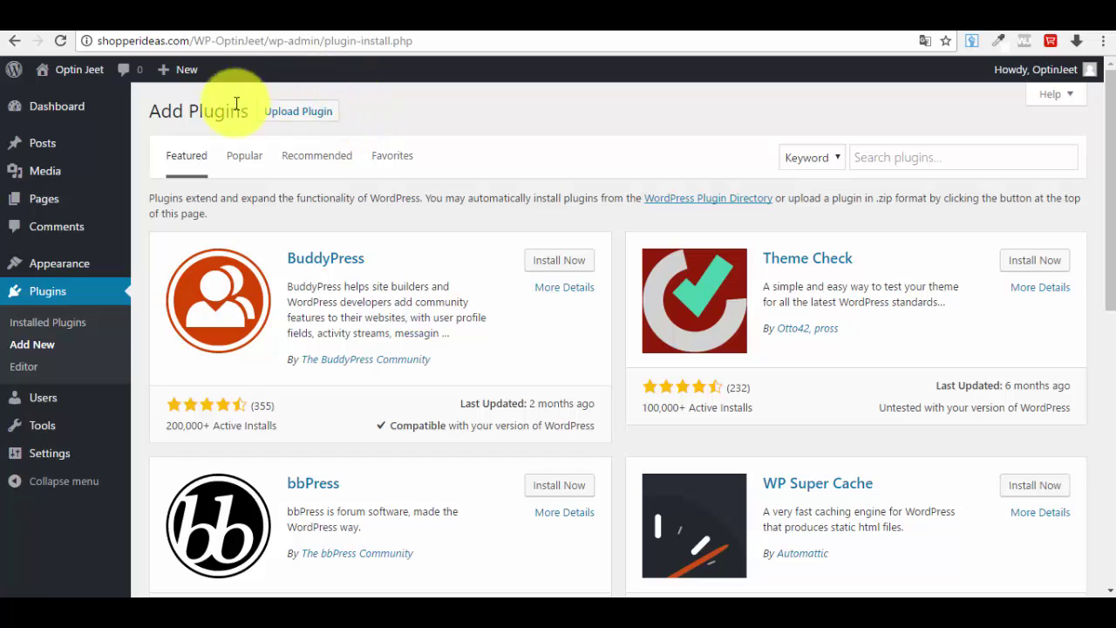
pyautogui.click(299, 116)
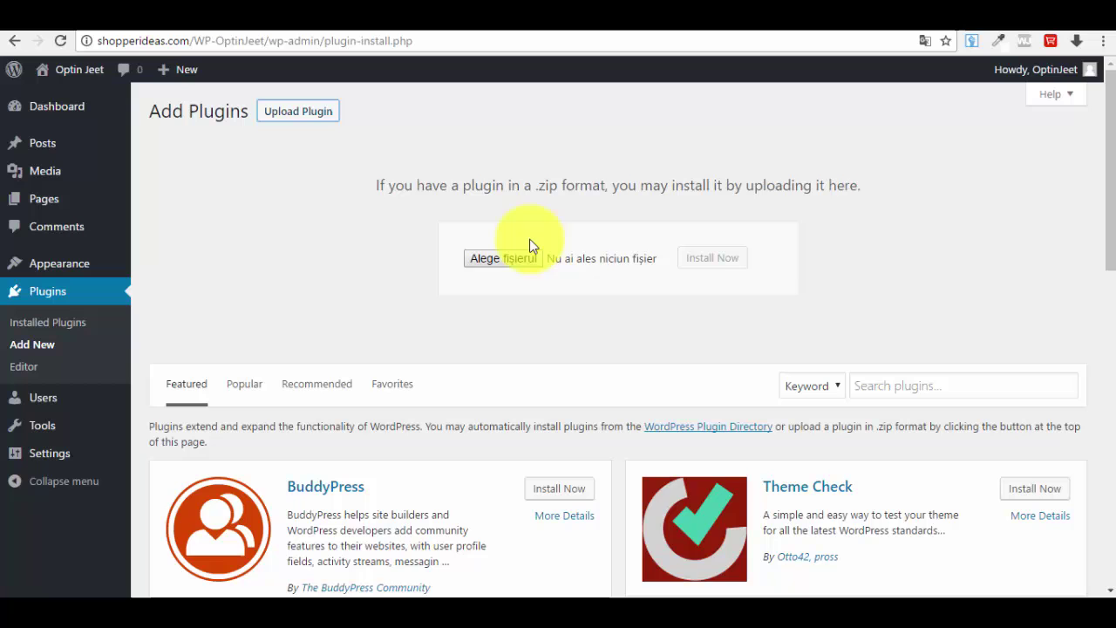
# Step: Choose WP-OptinJeet.zip from the My Skype Received Files folder as the plugin file to upload
pyautogui.click(506, 261)
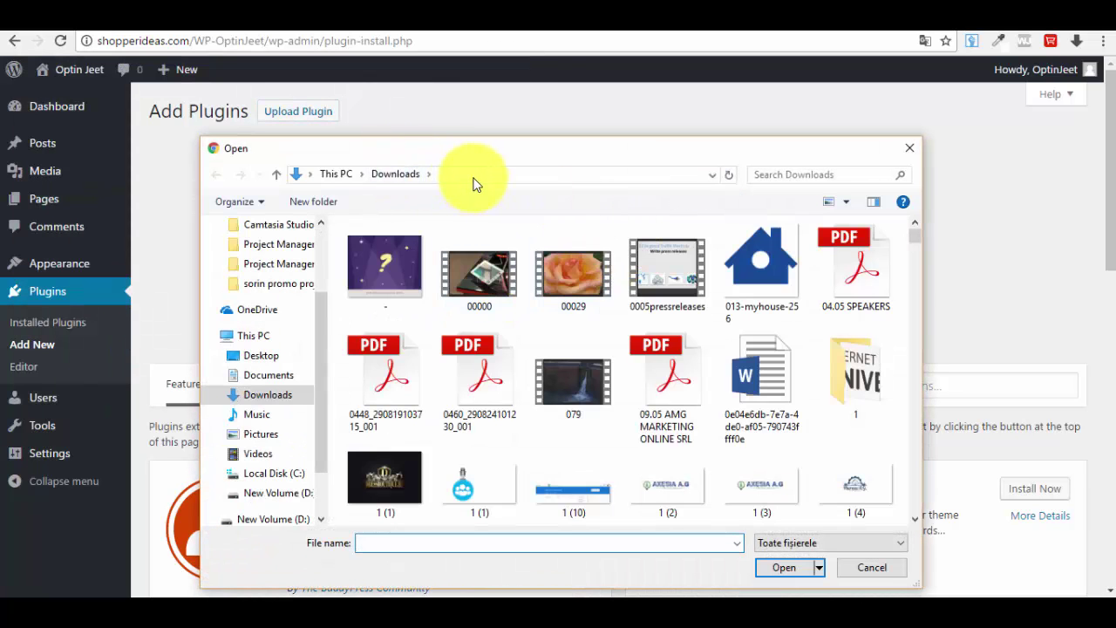
pyautogui.click(473, 182)
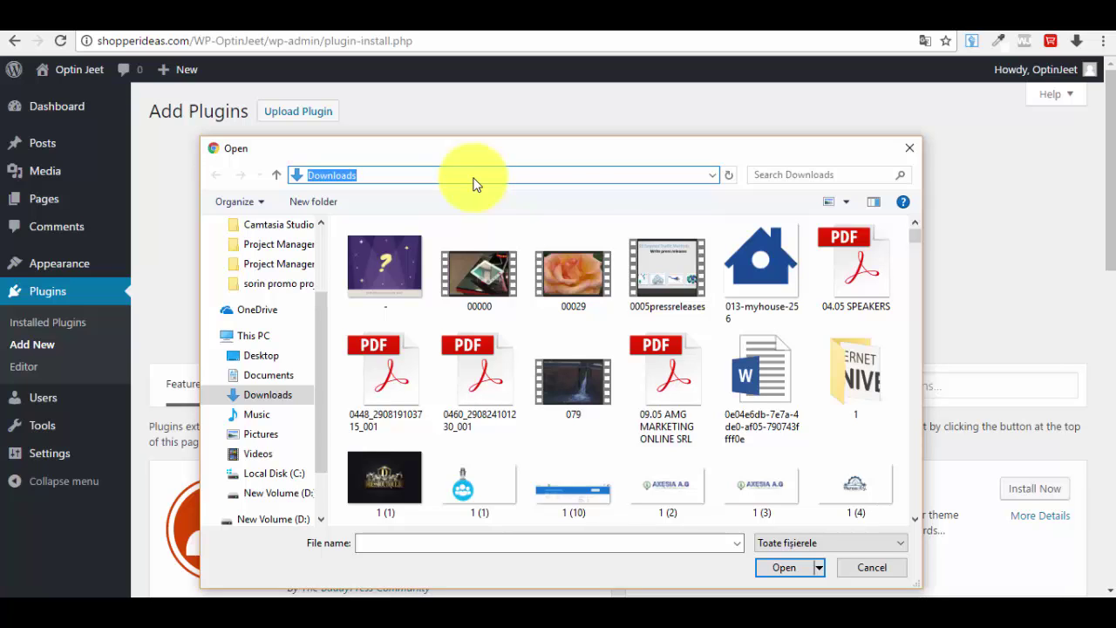
pyautogui.write('C:\\Users\\User5\\AppData\\Roaming\\Skype\\My Skype Received Files\\')
pyautogui.press('Return')
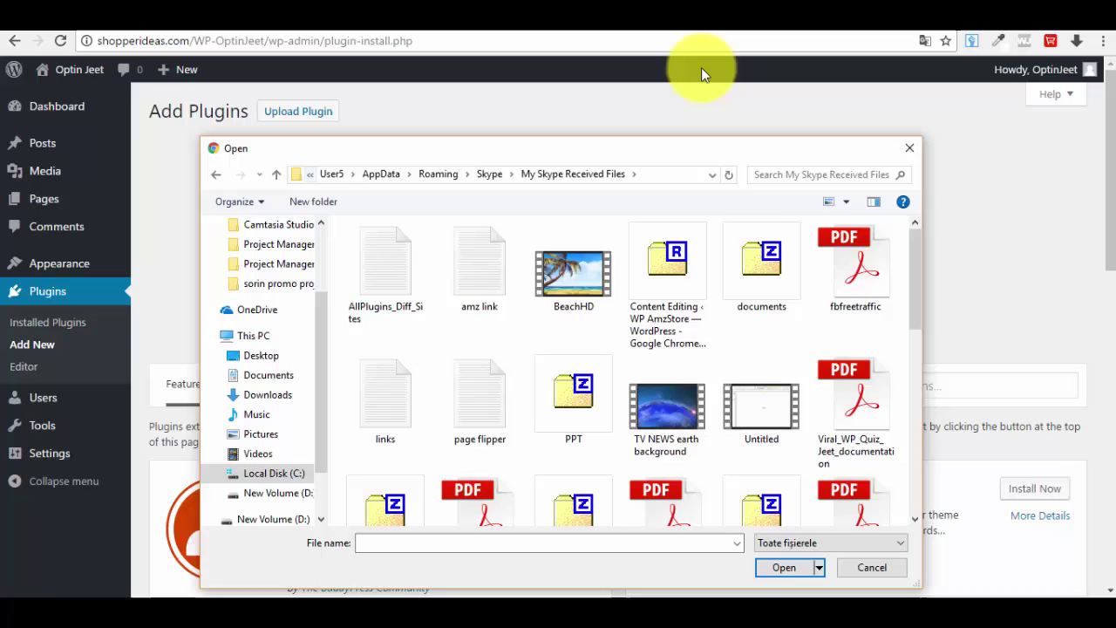
pyautogui.scroll(-5, 824, 288)
pyautogui.scroll(-2, 785, 453)
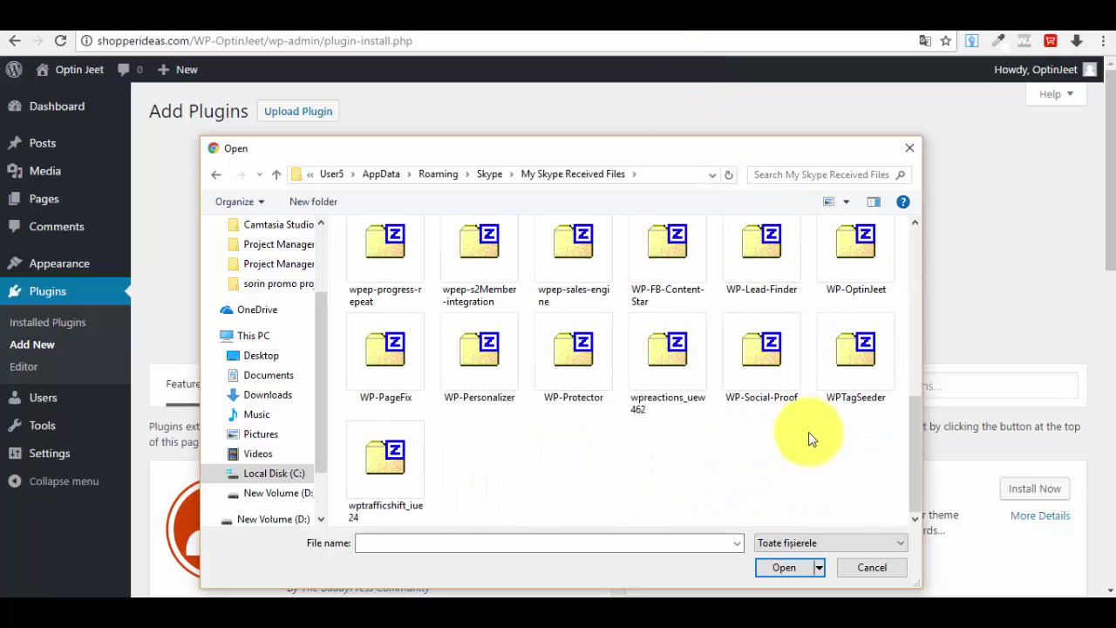
pyautogui.scroll(2, 596, 484)
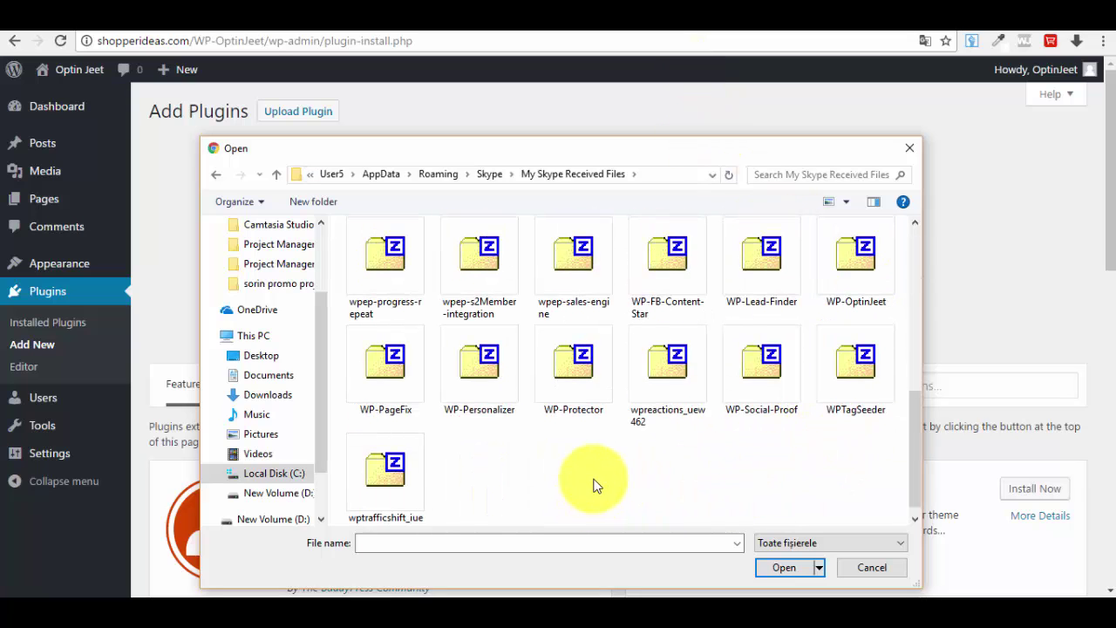
pyautogui.click(867, 394)
pyautogui.click(782, 568)
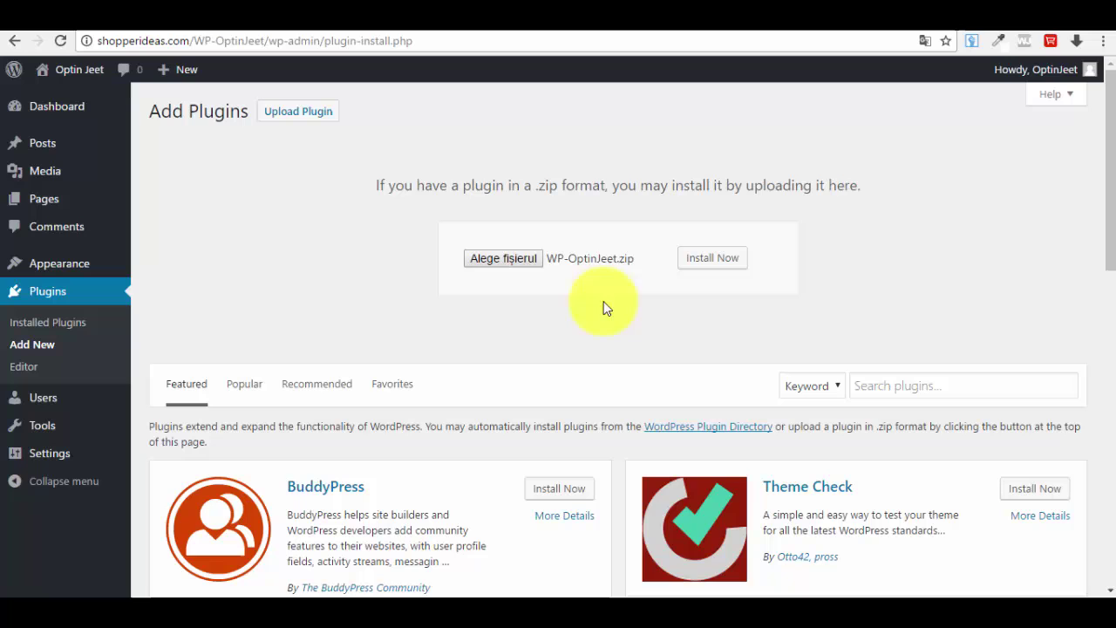
# Step: Install the uploaded WP-OptinJeet.zip plugin and activate it
pyautogui.click(718, 258)
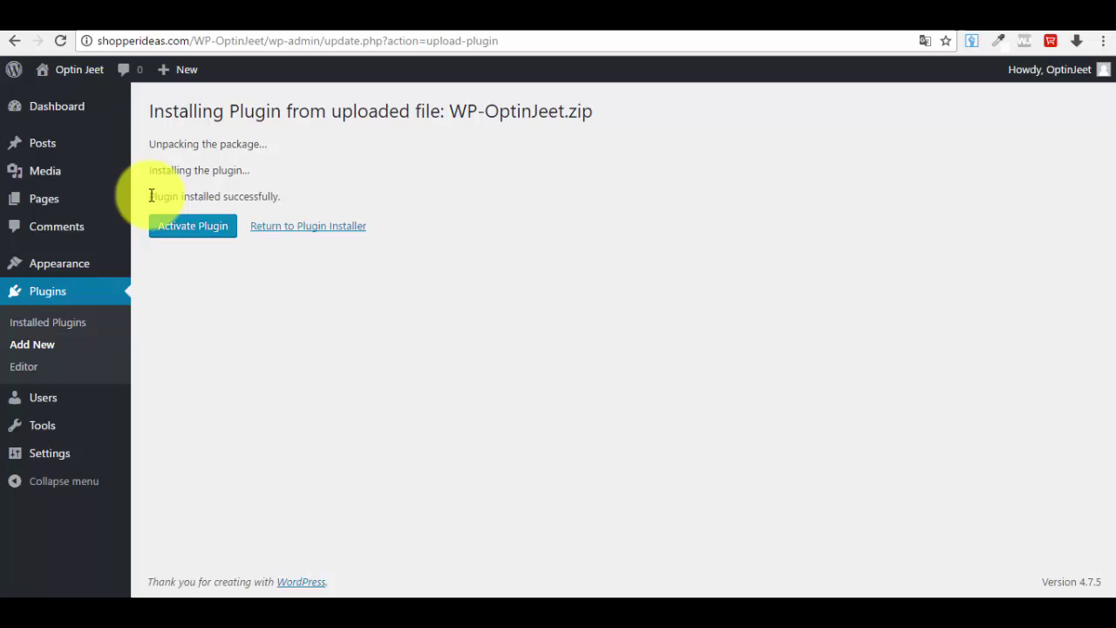
pyautogui.moveTo(149, 195)
pyautogui.mouseDown()
pyautogui.moveTo(291, 196)
pyautogui.moveTo(149, 193)
pyautogui.mouseUp()
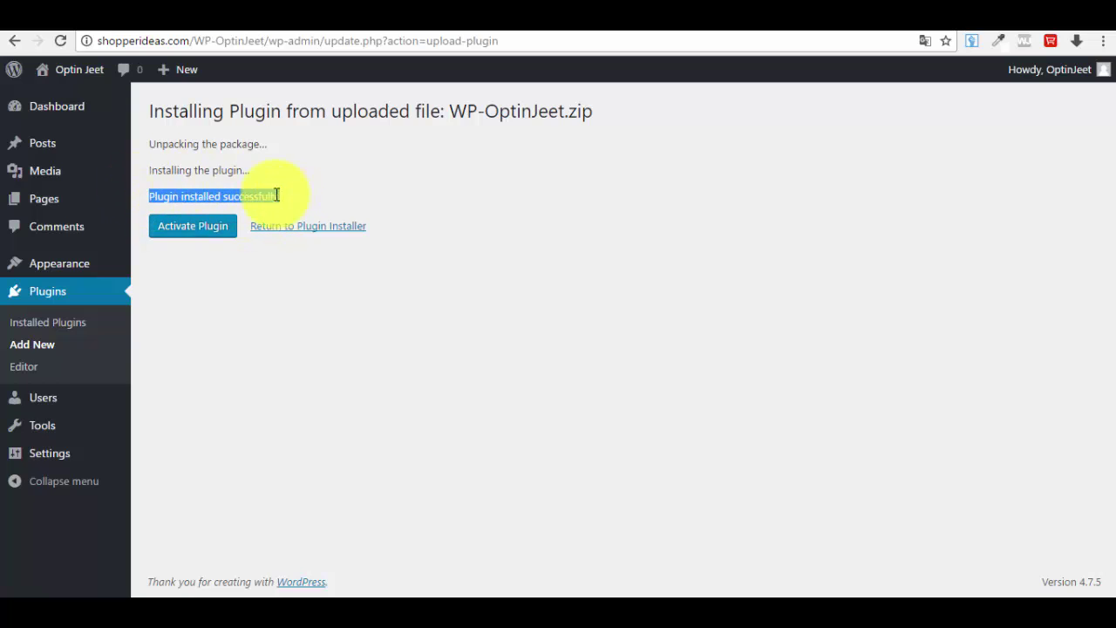
pyautogui.click(251, 310)
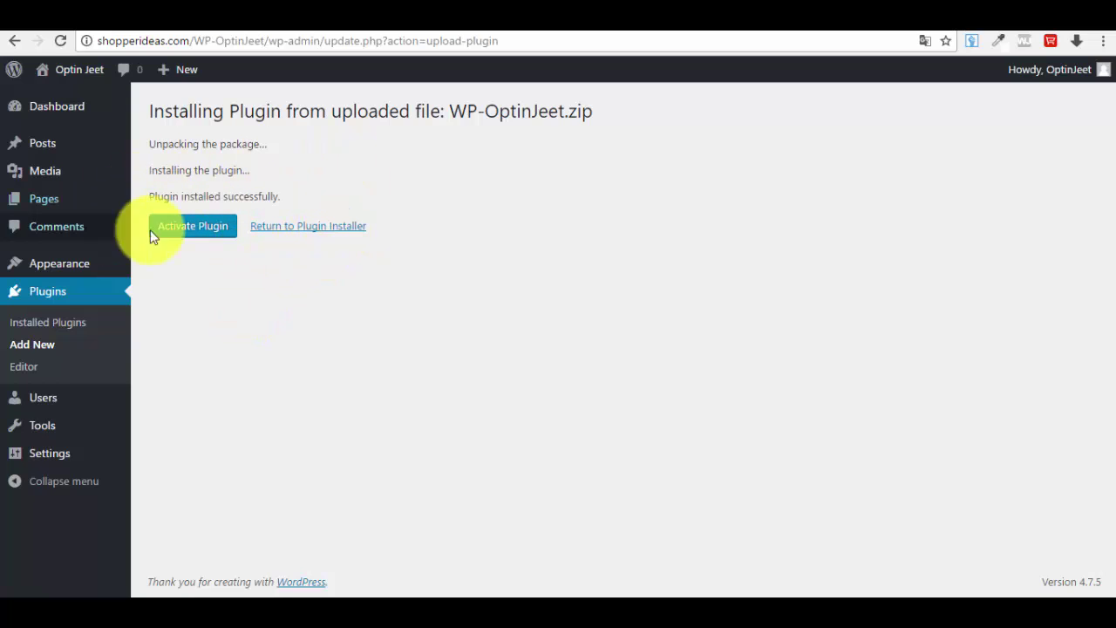
pyautogui.click(198, 239)
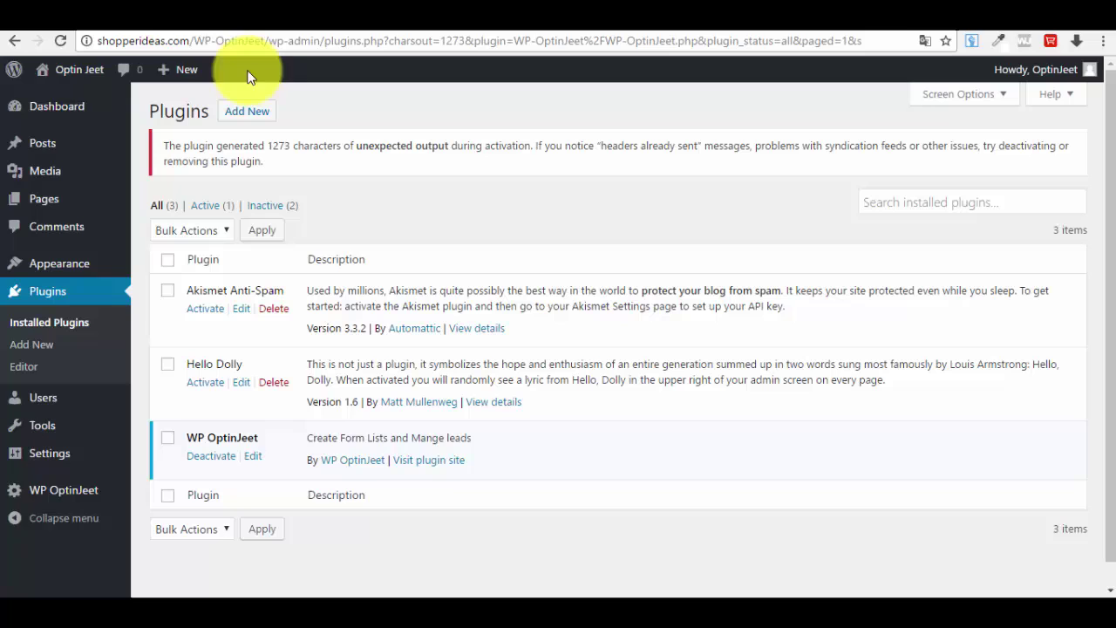
# Step: Start a new list in WP OptinJeet and name it "List 2"
pyautogui.moveTo(87, 503)
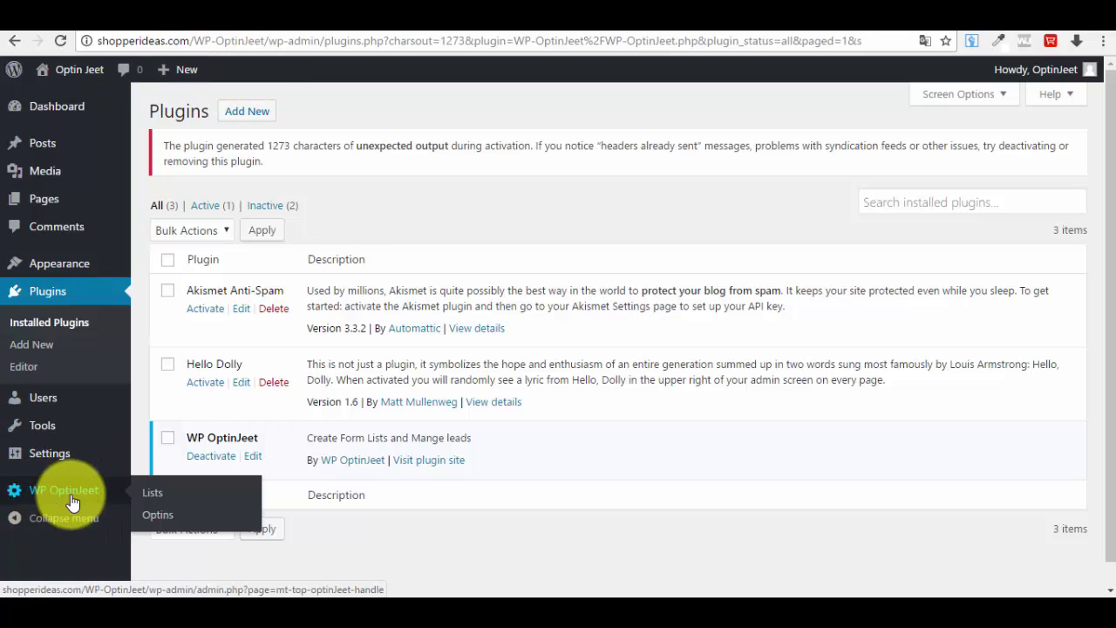
pyautogui.click(76, 502)
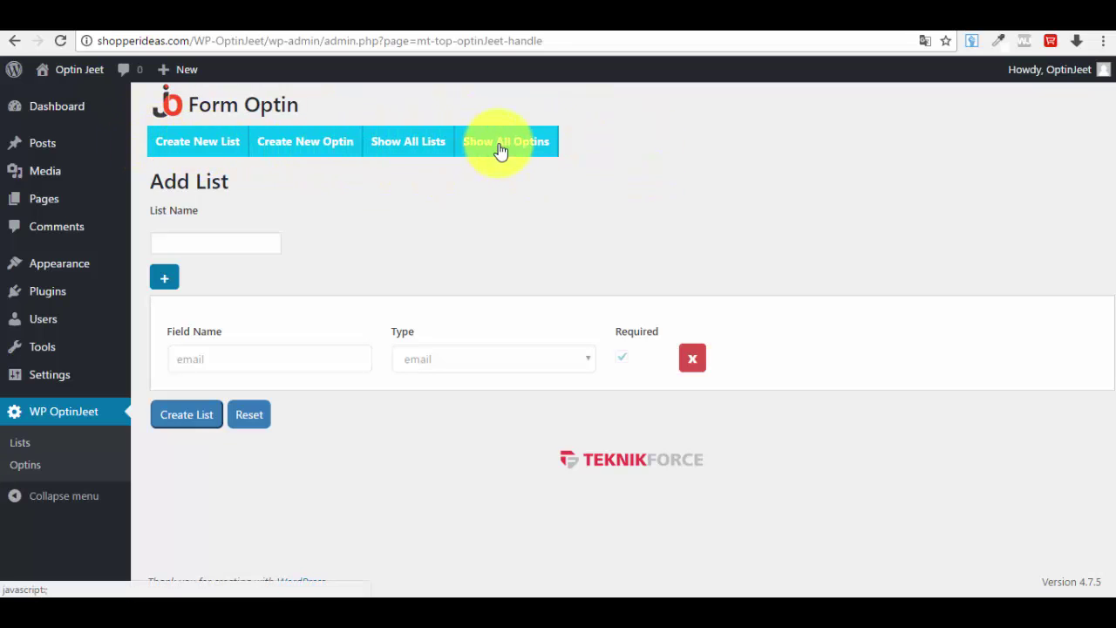
pyautogui.click(216, 152)
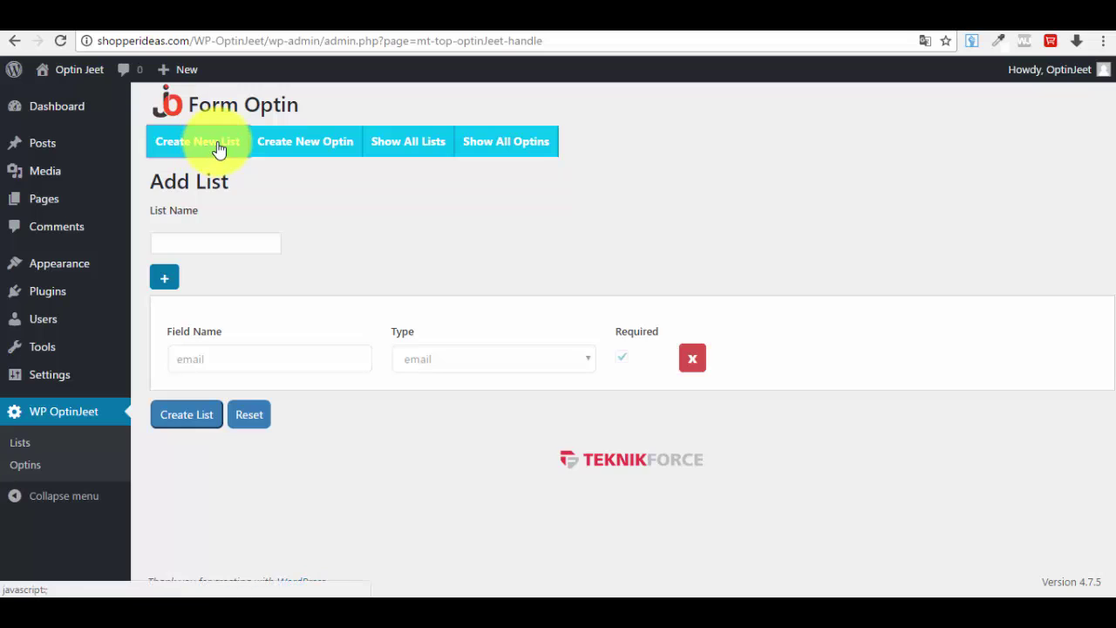
pyautogui.click(183, 417)
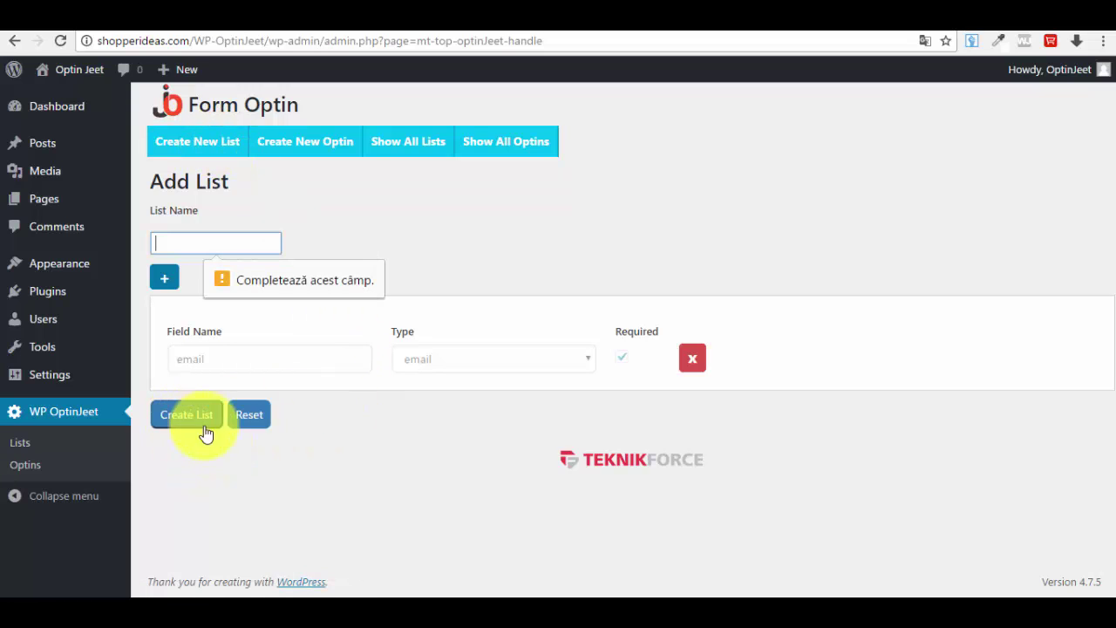
pyautogui.click(251, 242)
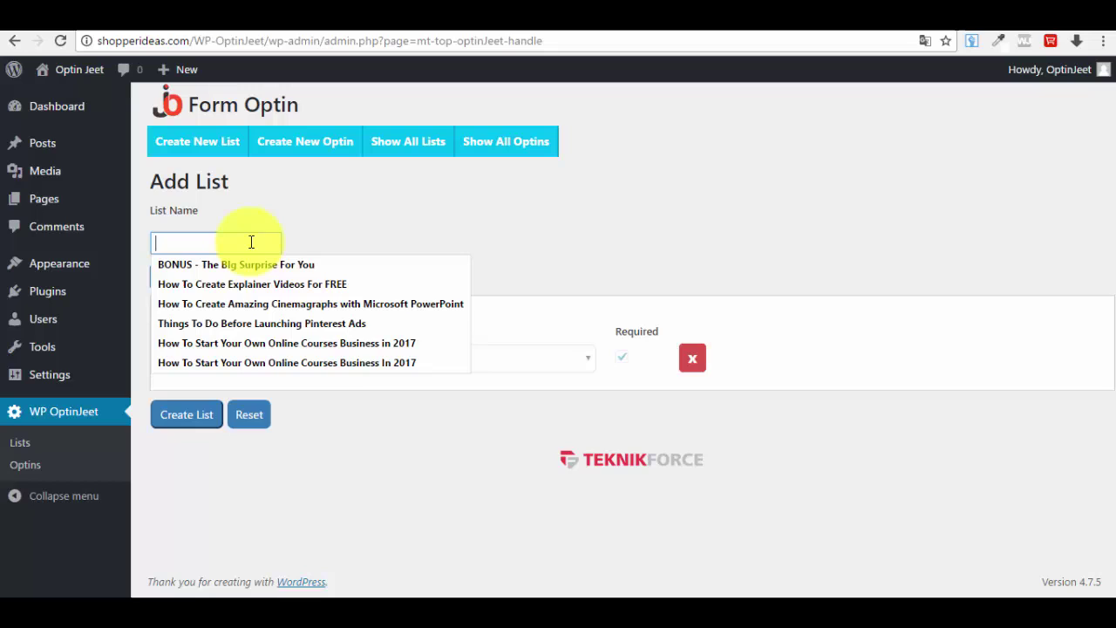
pyautogui.write('Lis')
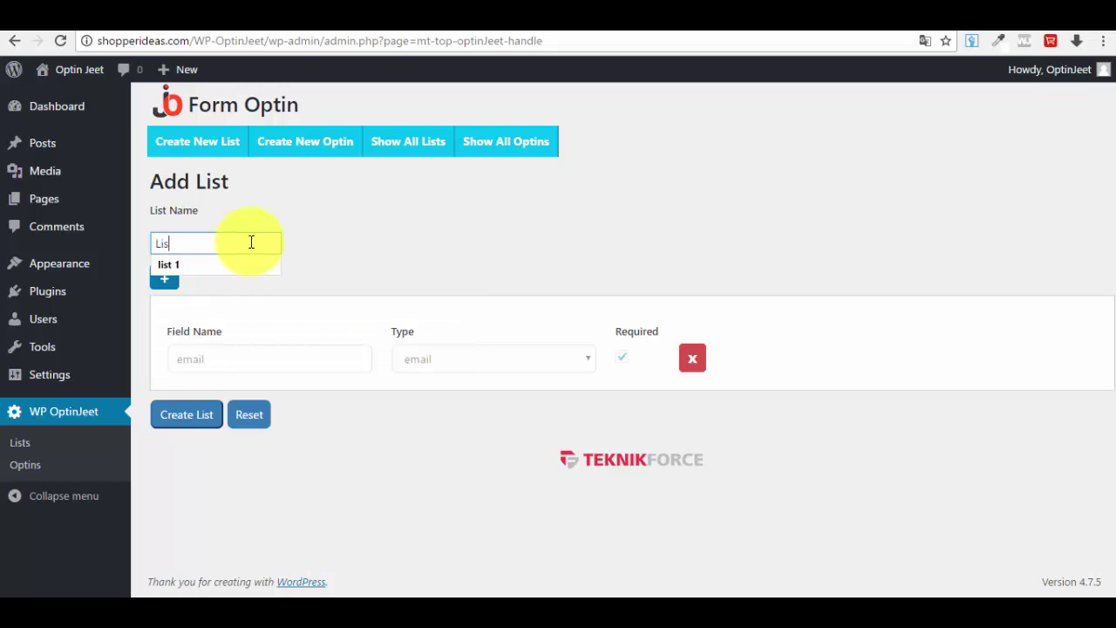
pyautogui.write('t 2')
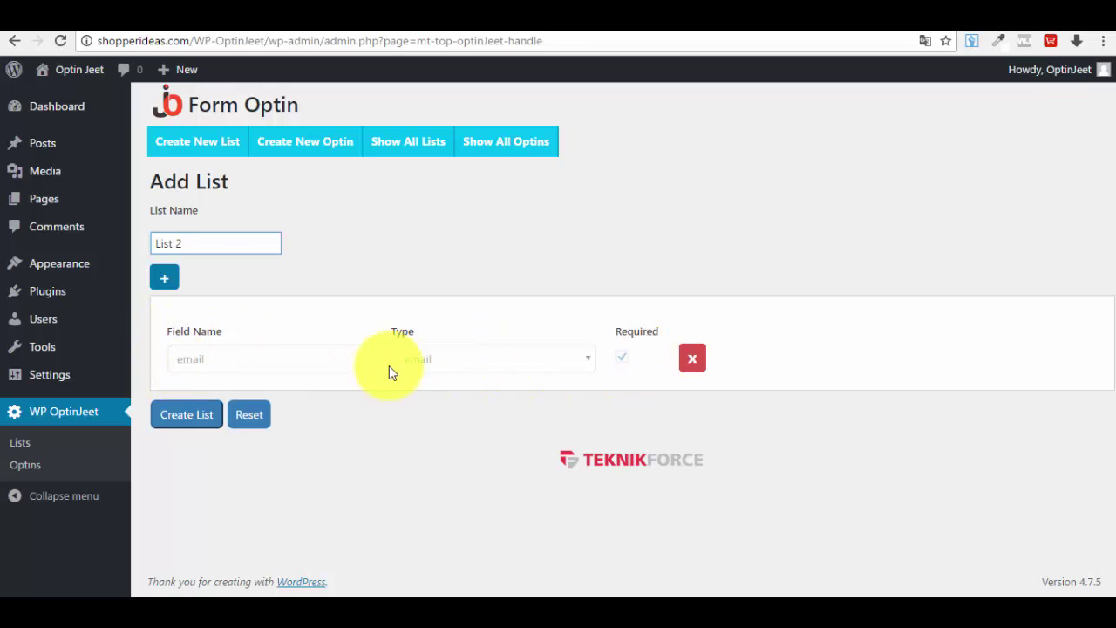
pyautogui.click(623, 360)
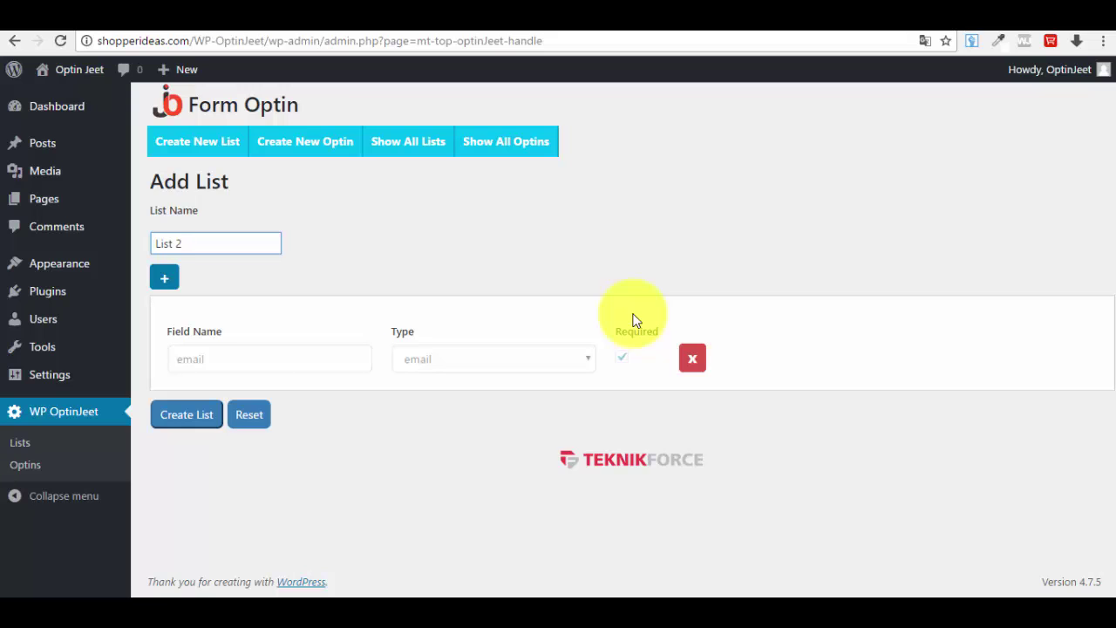
# Step: Try out an extra text field called "name" in the list, including its required option, and remove the field
pyautogui.click(163, 278)
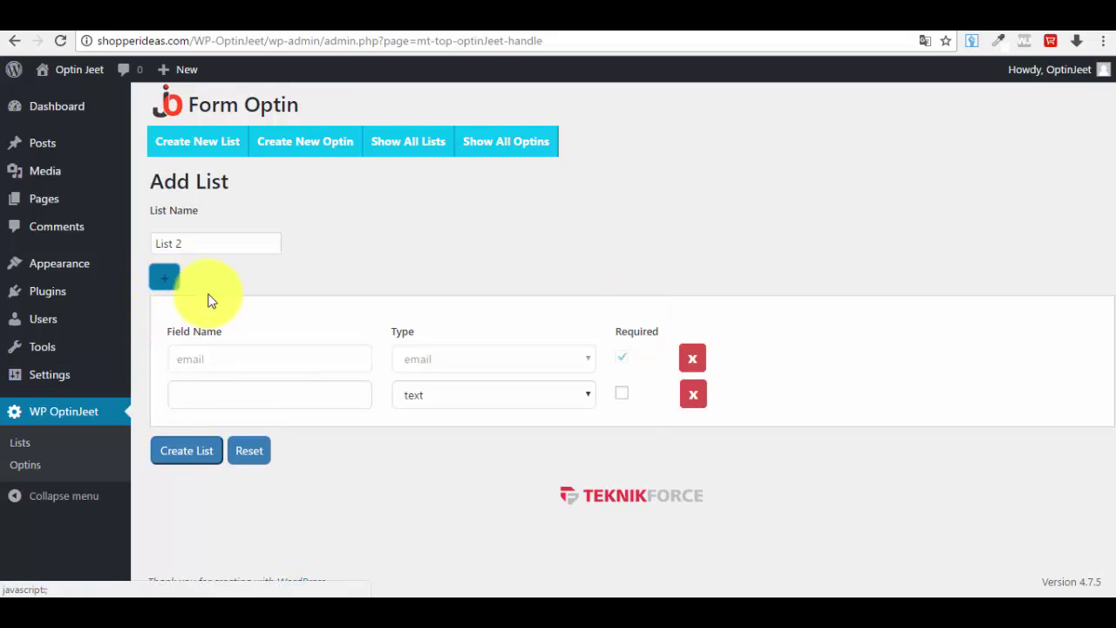
pyautogui.click(225, 390)
pyautogui.write('name')
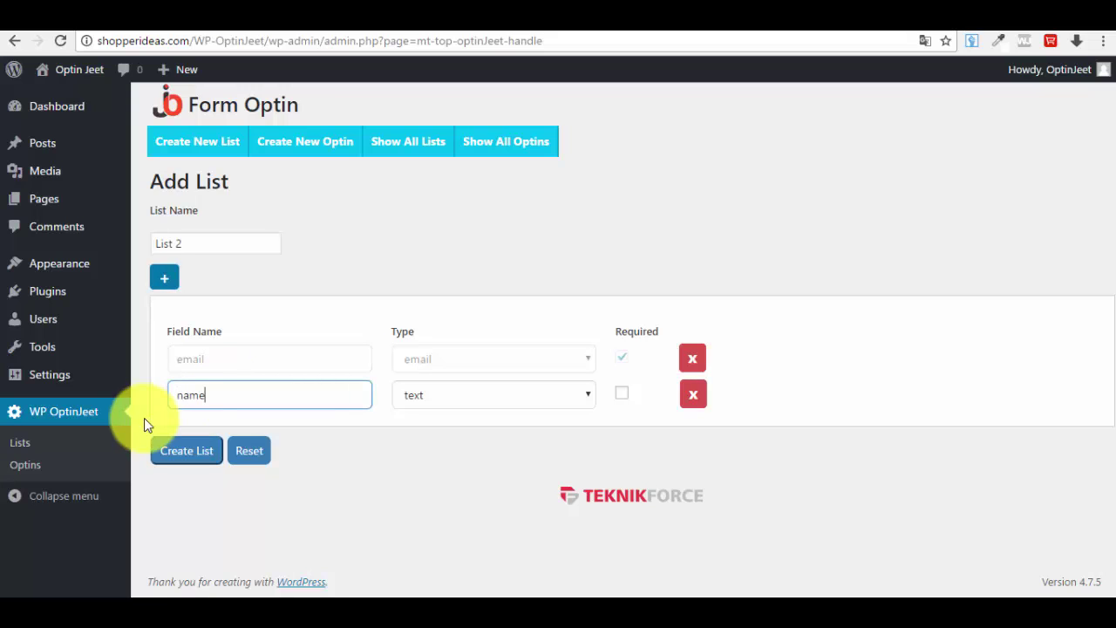
pyautogui.click(440, 401)
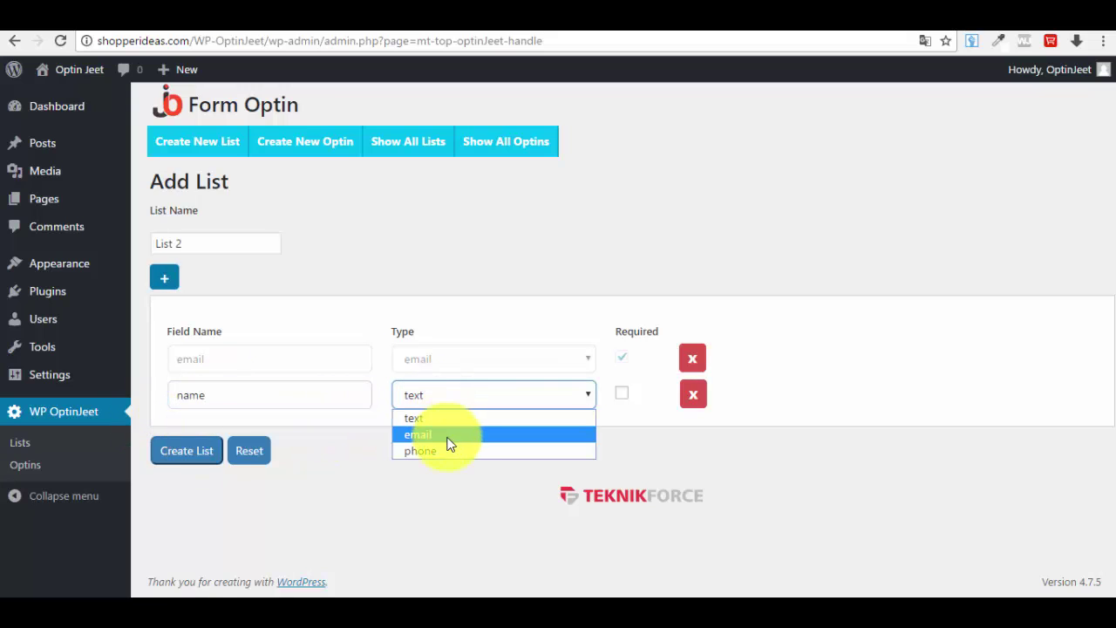
pyautogui.click(447, 418)
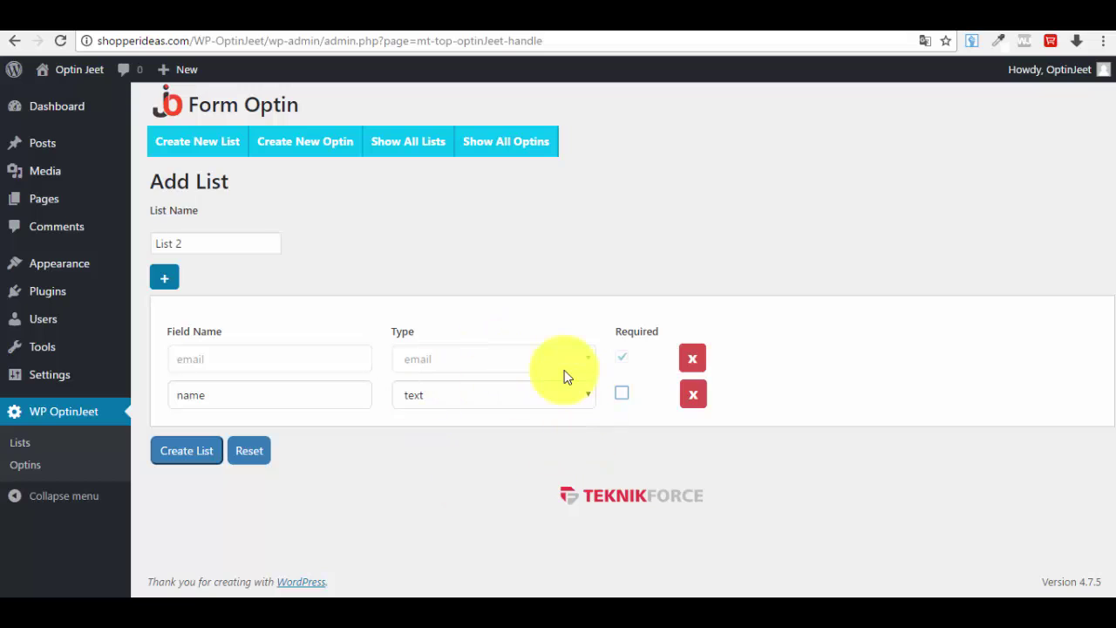
pyautogui.click(622, 395)
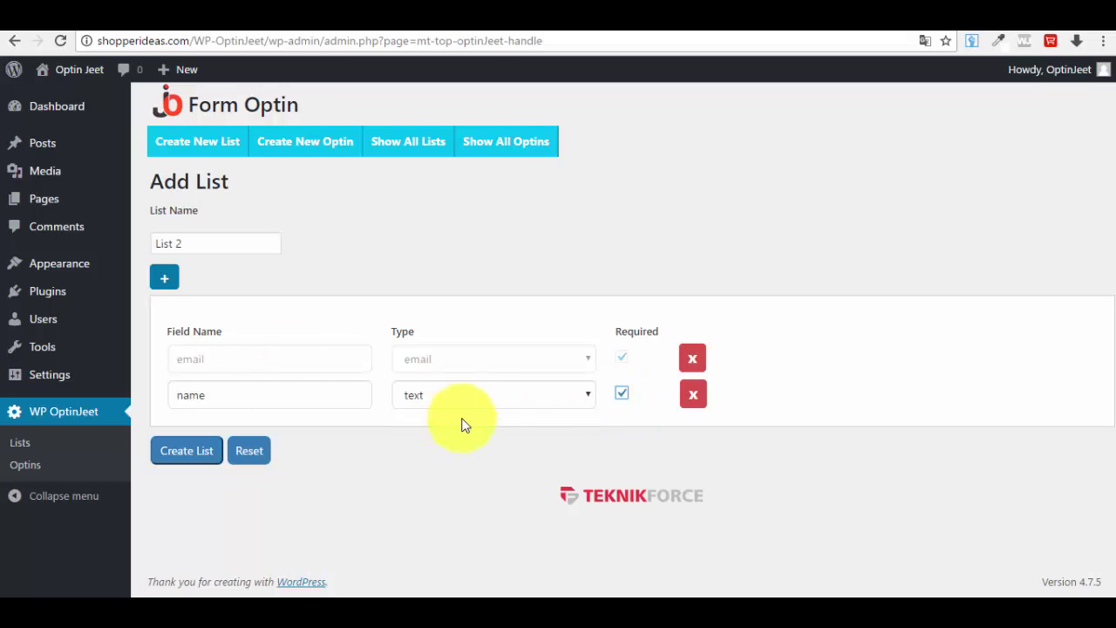
pyautogui.click(622, 397)
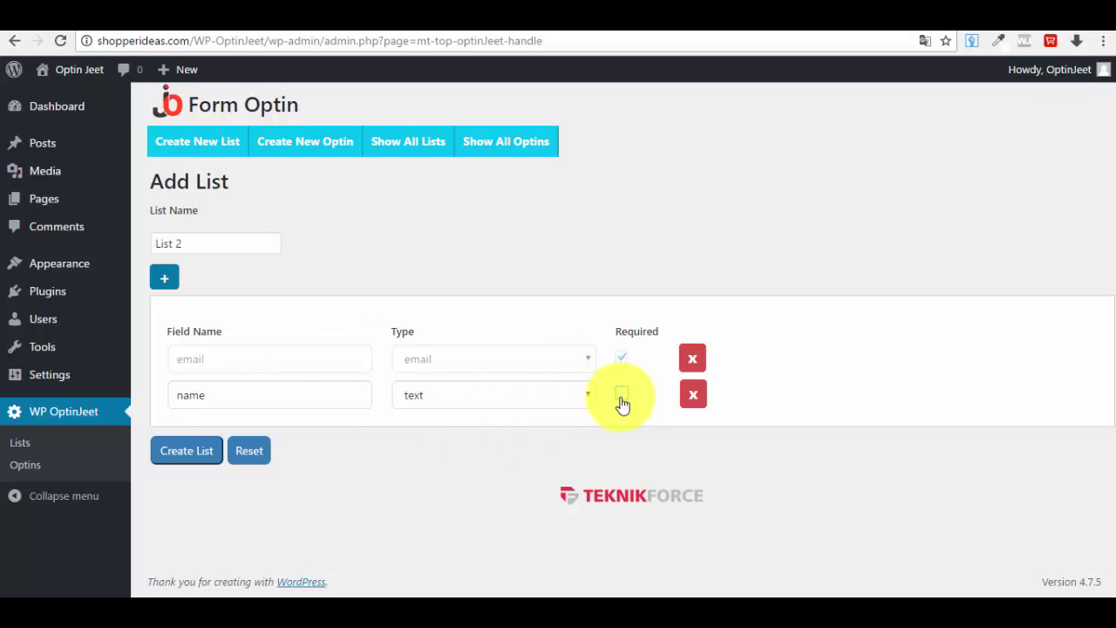
pyautogui.click(693, 397)
# Step: Create List 2 with only the email field and delete "list 1" from the lists overview
pyautogui.click(199, 420)
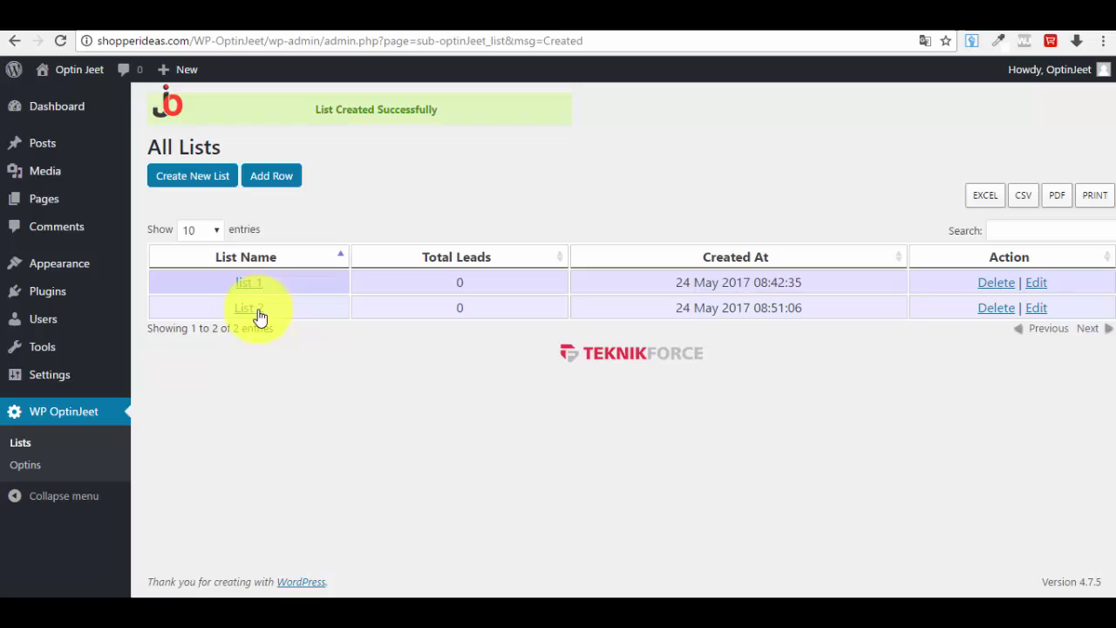
pyautogui.click(995, 283)
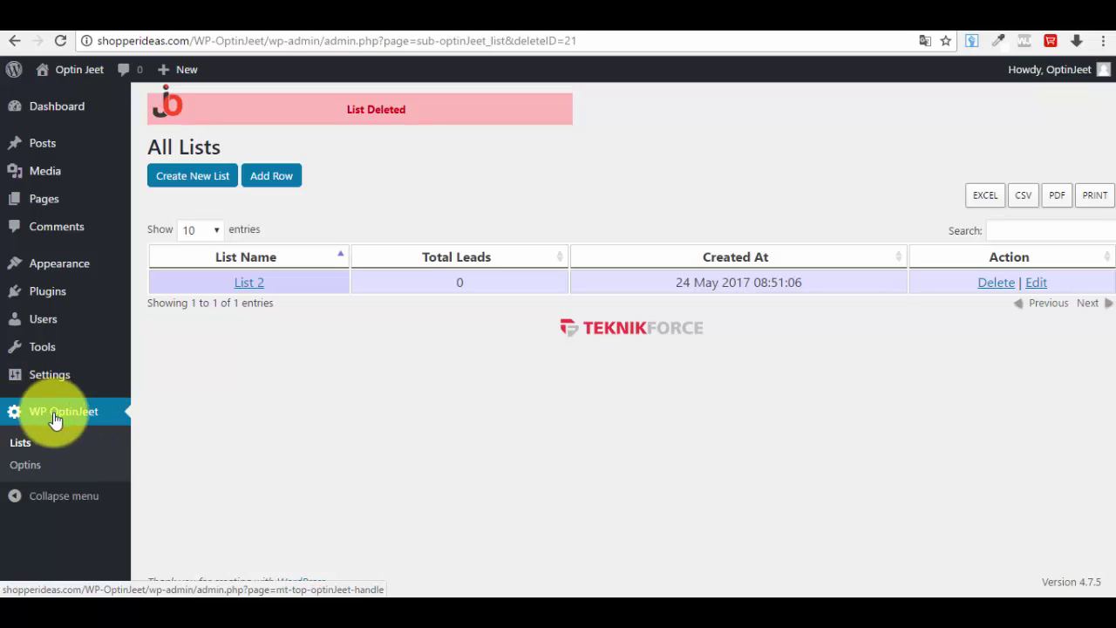
# Step: Delete the existing "test" optin and start a new optin named "Test"
pyautogui.click(26, 468)
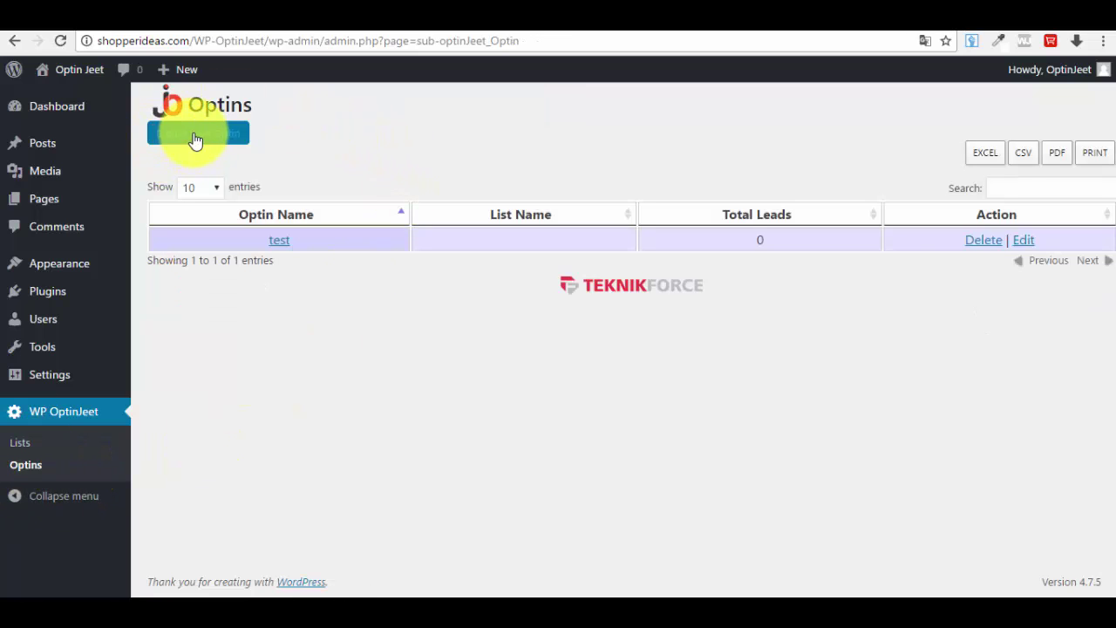
pyautogui.click(985, 241)
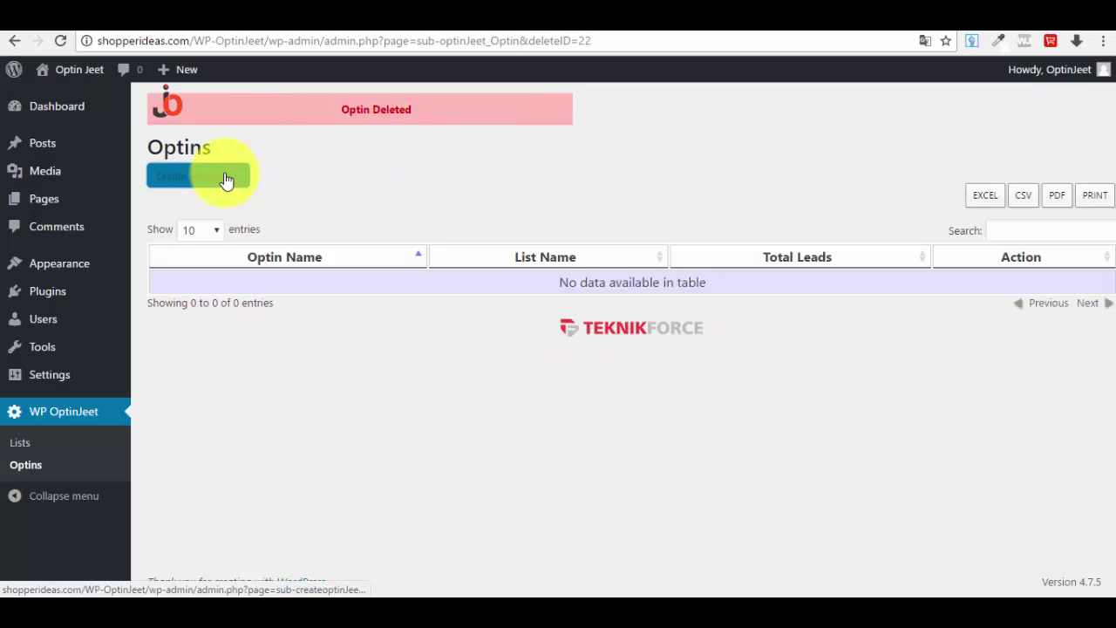
pyautogui.click(226, 180)
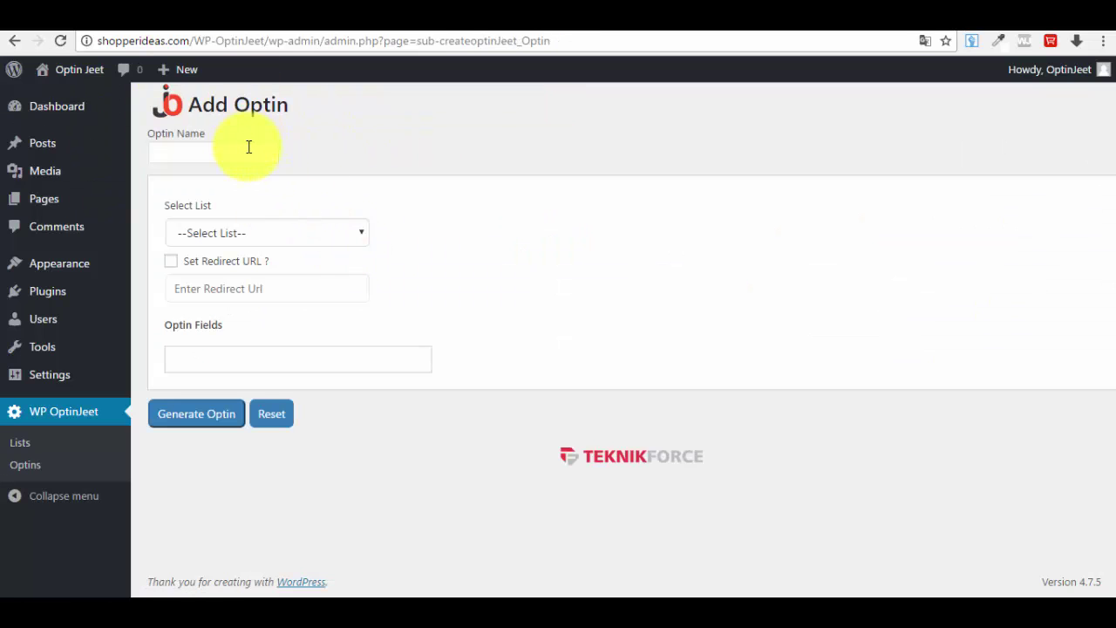
pyautogui.write('Test')
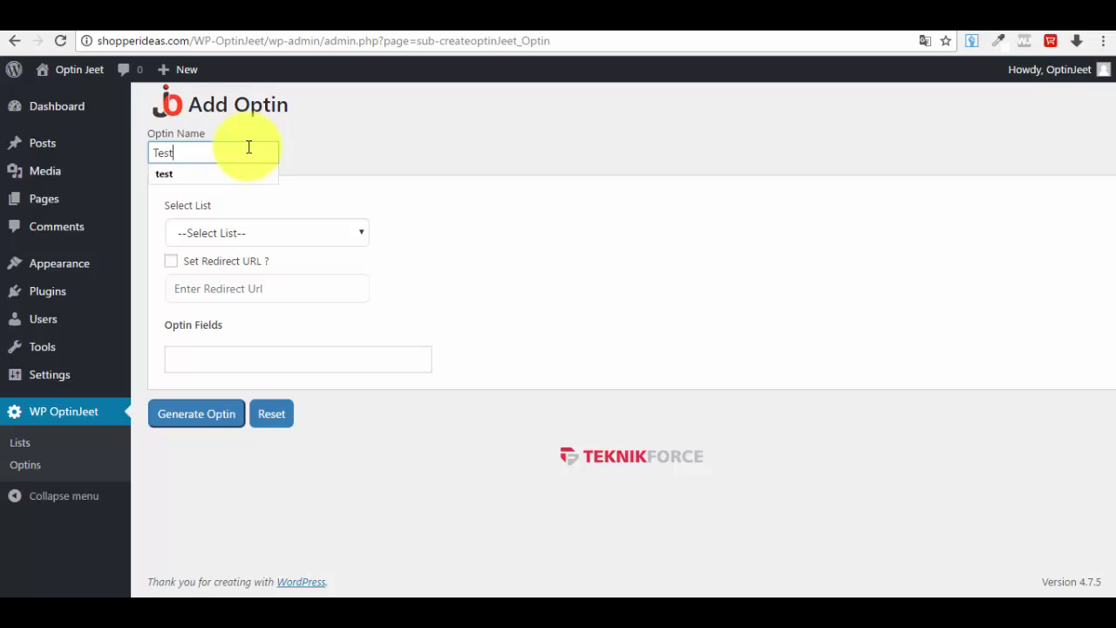
# Step: Complete the optin name as "Test 2", assign it to List 2 and generate the optin form
pyautogui.write(' 2')
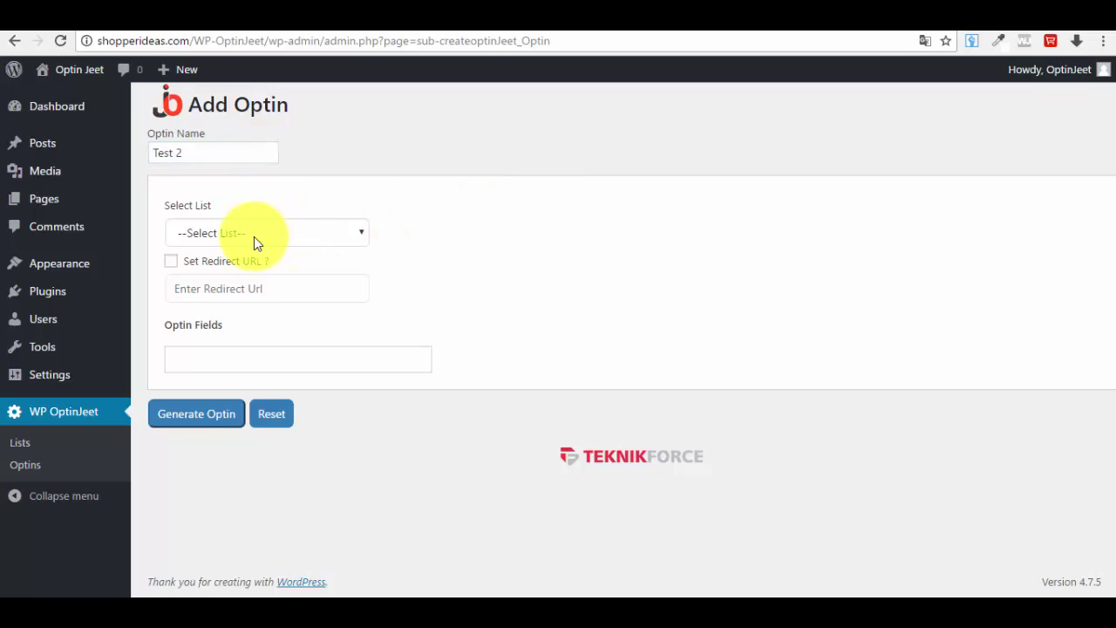
pyautogui.click(253, 233)
pyautogui.click(204, 271)
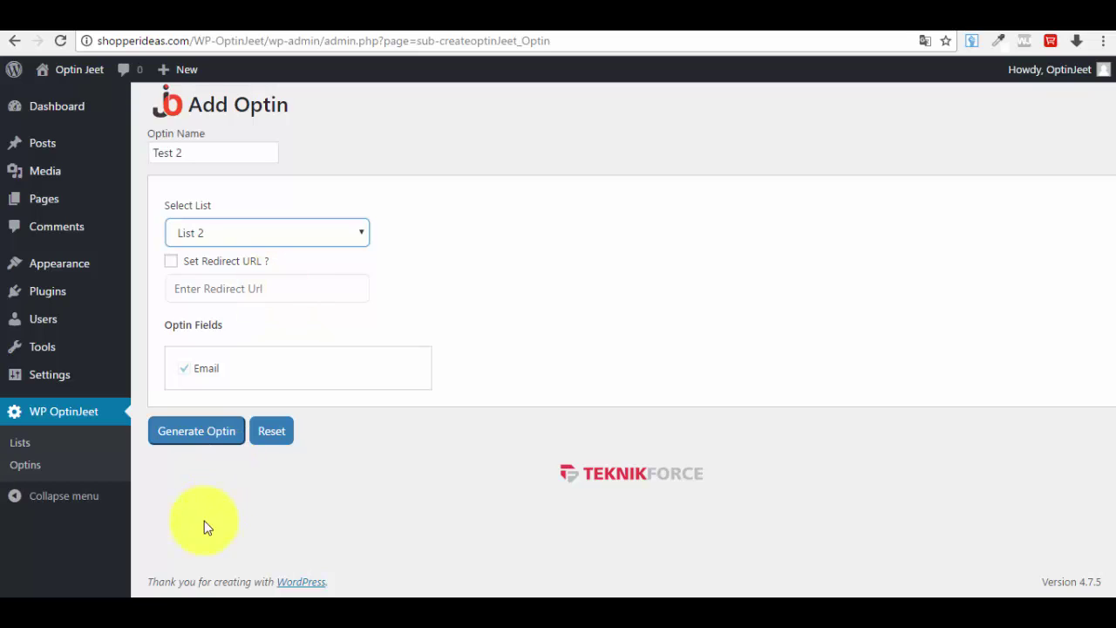
pyautogui.click(209, 440)
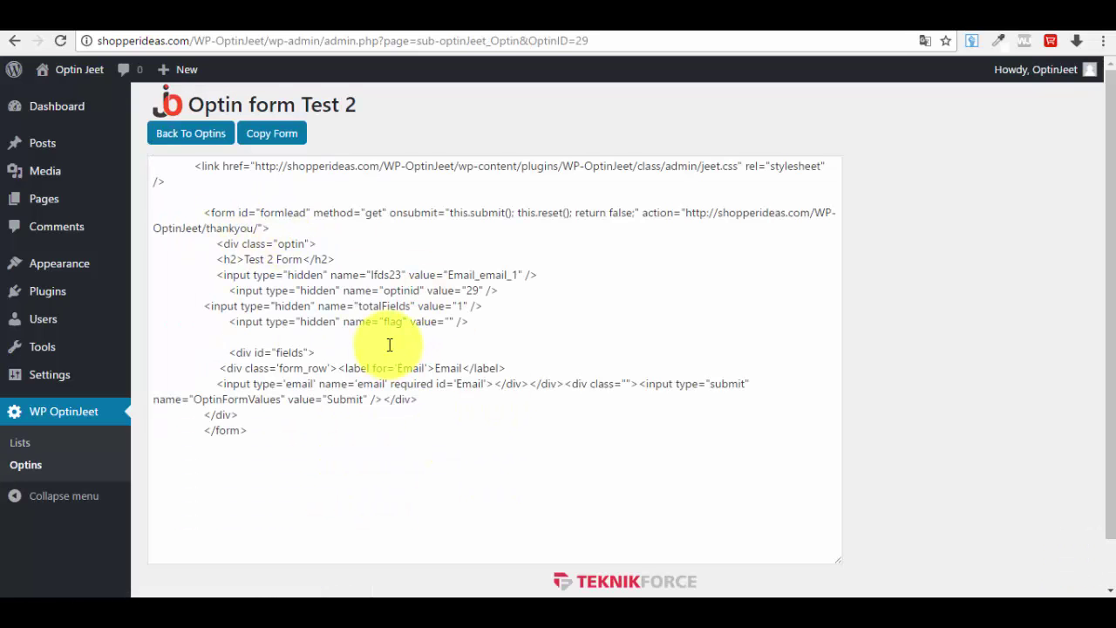
# Step: Copy the generated form code of the Test 2 optin and dismiss the confirmation message
pyautogui.click(390, 345)
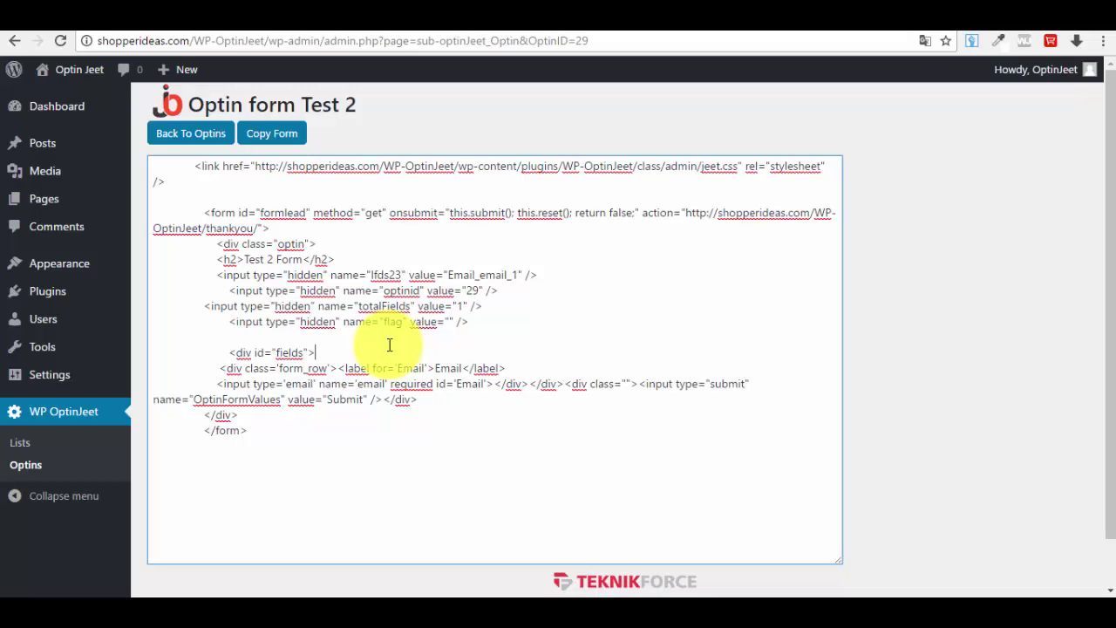
pyautogui.click(284, 144)
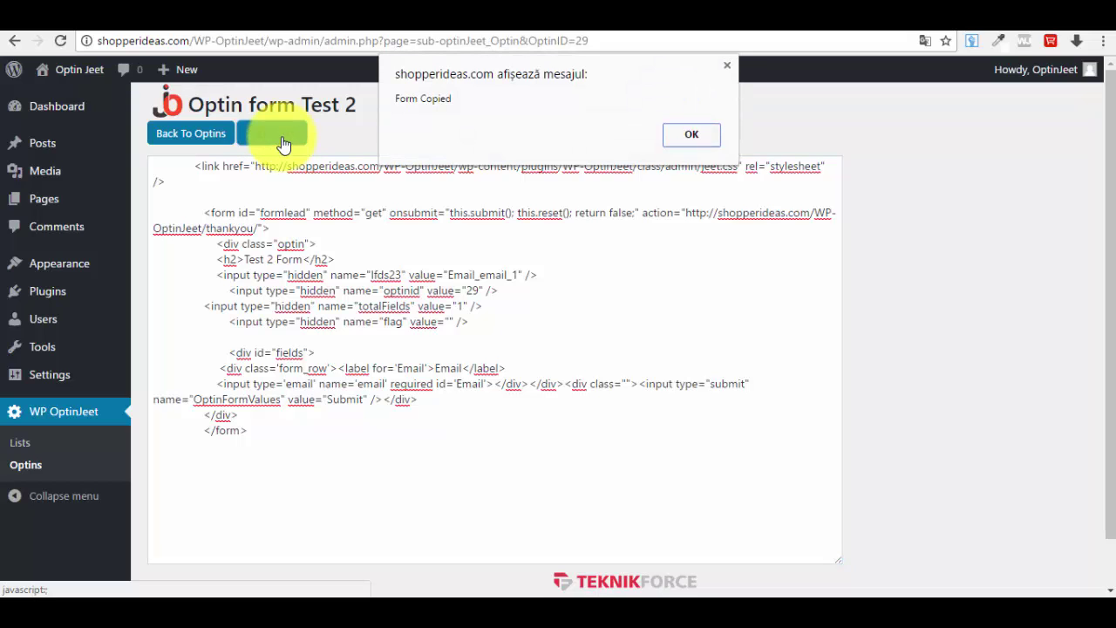
pyautogui.click(702, 142)
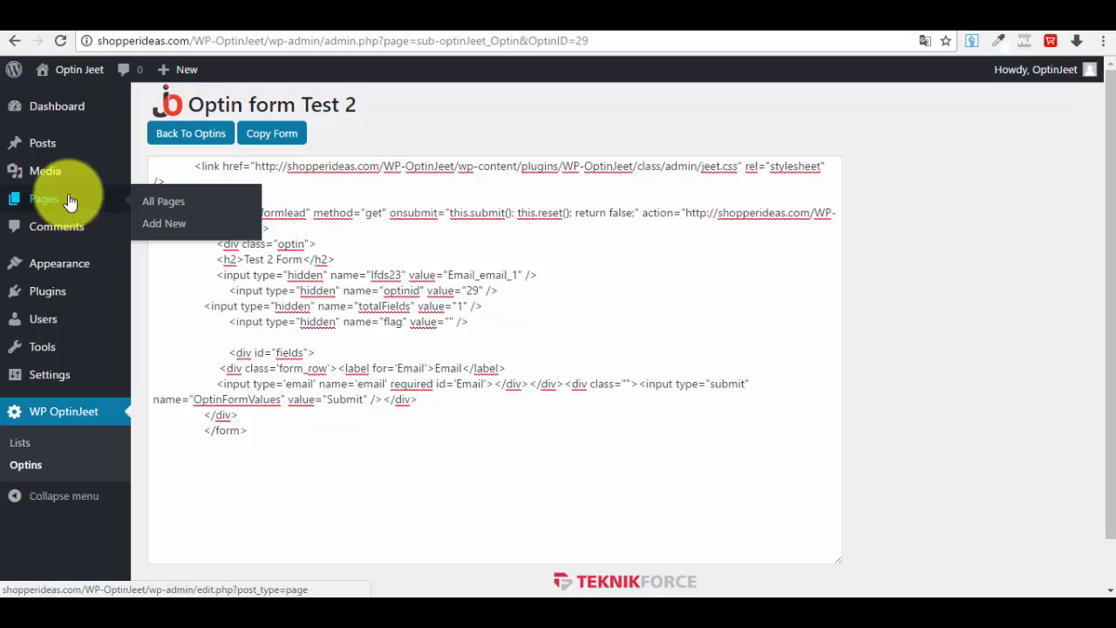
# Step: Open the post "Social media marketing including Social CRM and Social Customer Care" for editing
pyautogui.moveTo(42, 148)
pyautogui.click(156, 154)
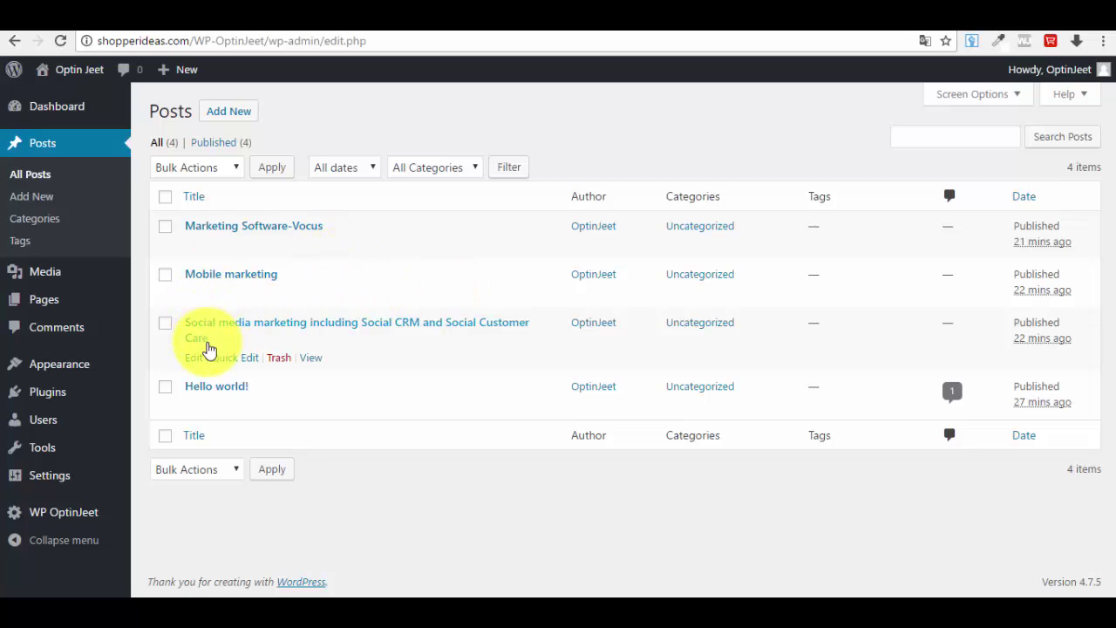
pyautogui.click(193, 358)
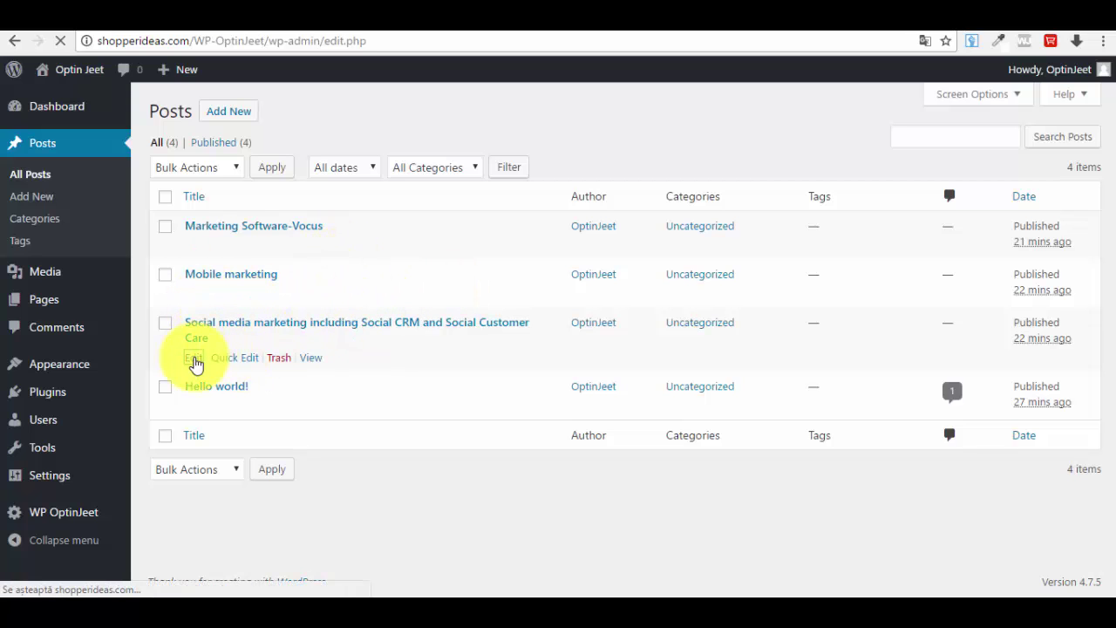
pyautogui.scroll(-2, 610, 349)
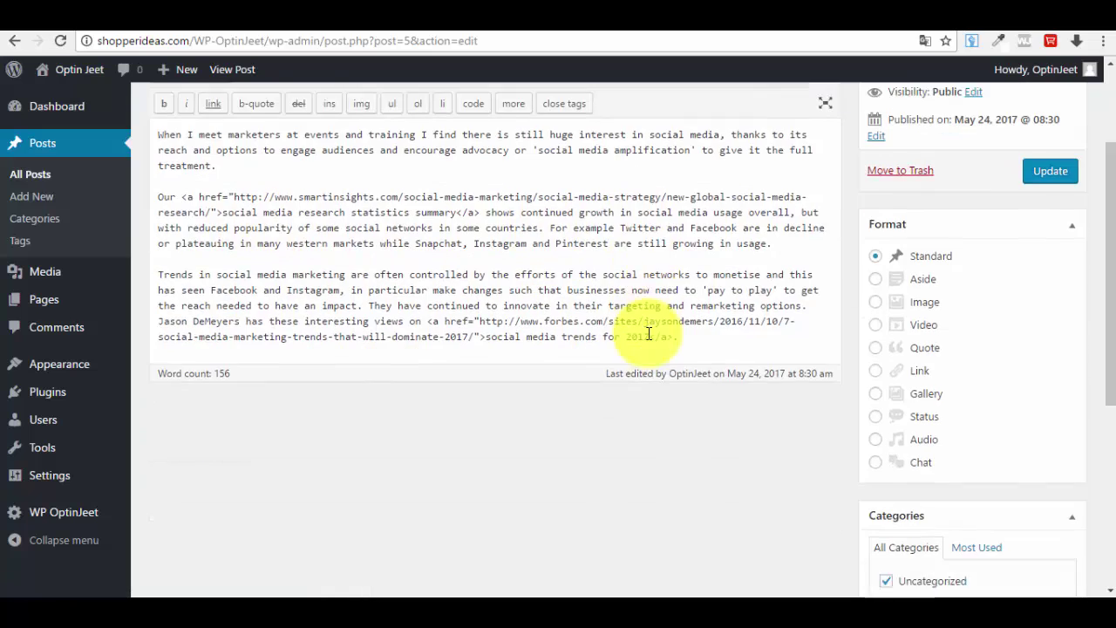
pyautogui.scroll(1, 488, 278)
pyautogui.click(708, 401)
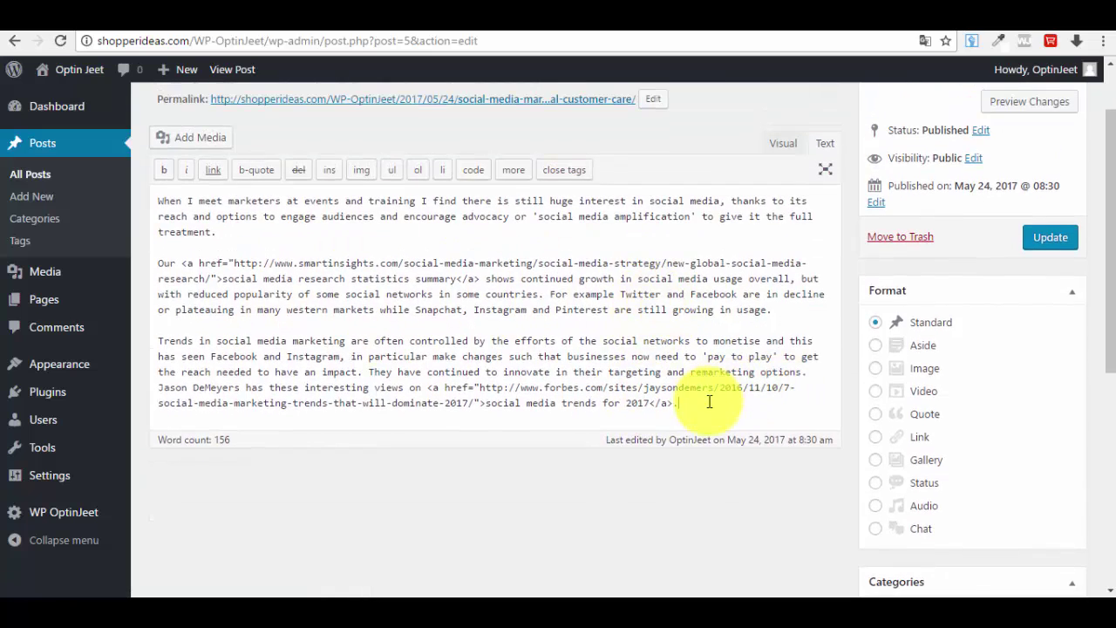
pyautogui.press('Return')
pyautogui.press('Return')
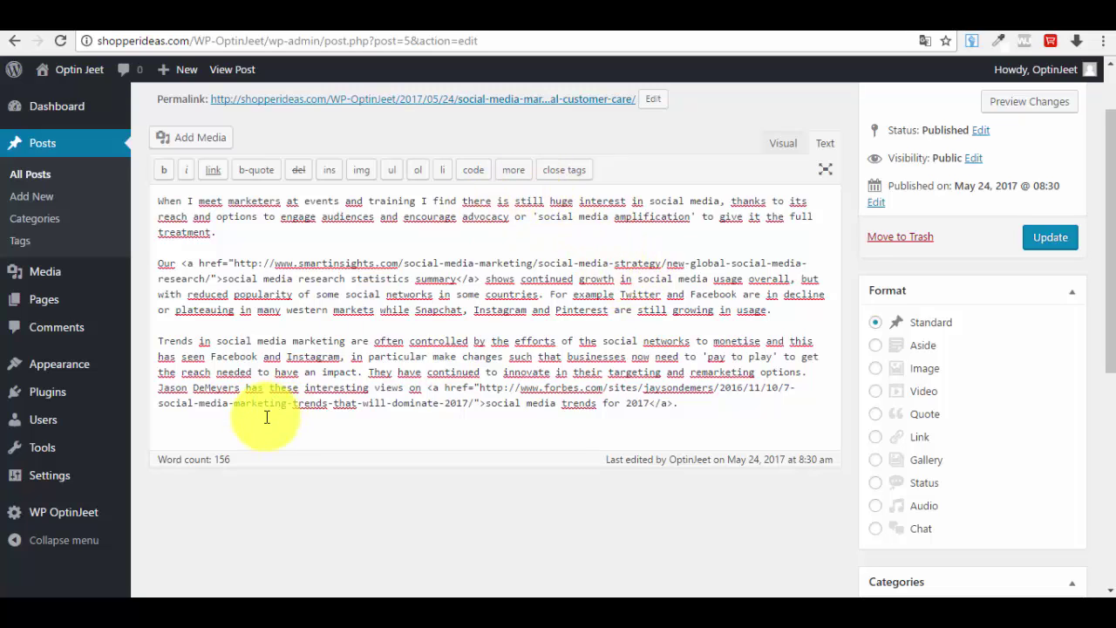
pyautogui.click(782, 143)
pyautogui.click(820, 145)
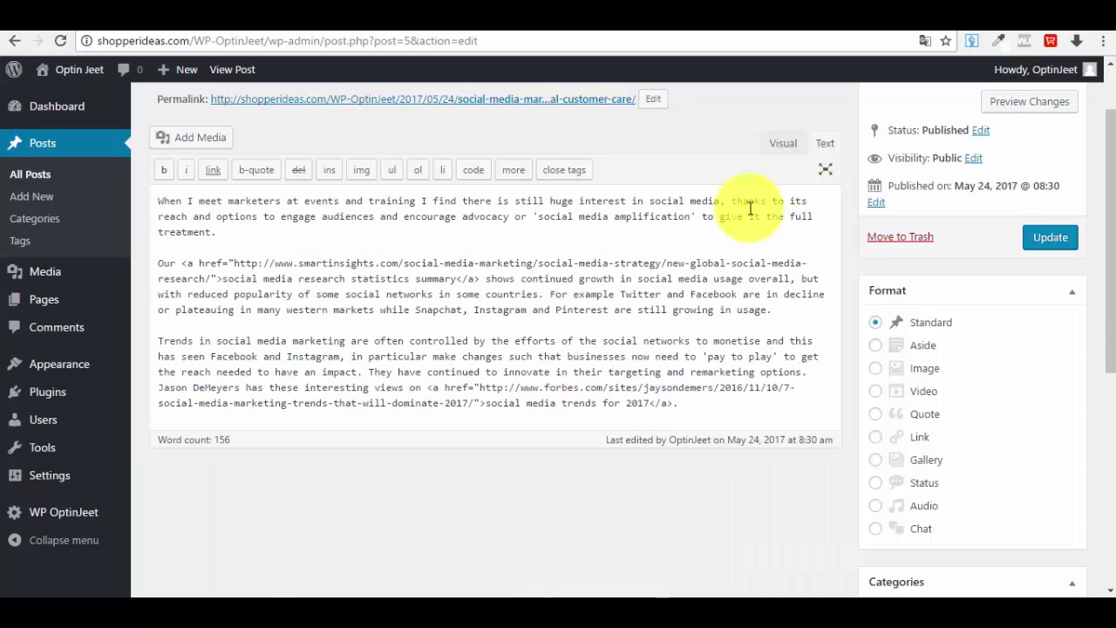
# Step: Paste the copied optin form code on a new line below the last paragraph of the post's text view
pyautogui.click(727, 402)
pyautogui.press('Return')
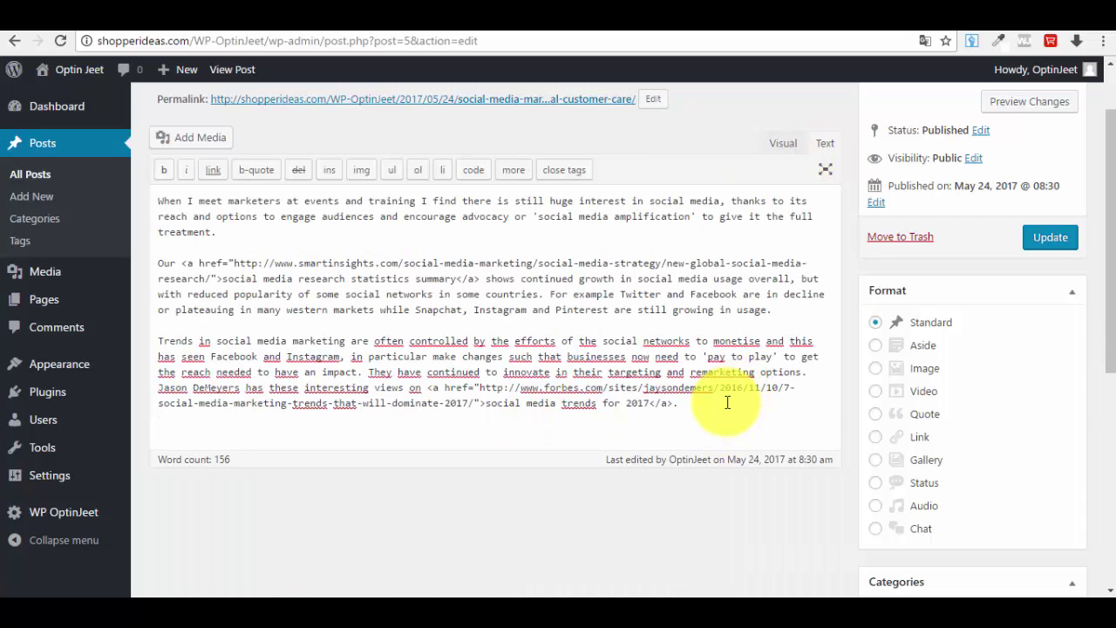
pyautogui.hotkey('ctrl', 'v')
pyautogui.scroll(-3, 224, 393)
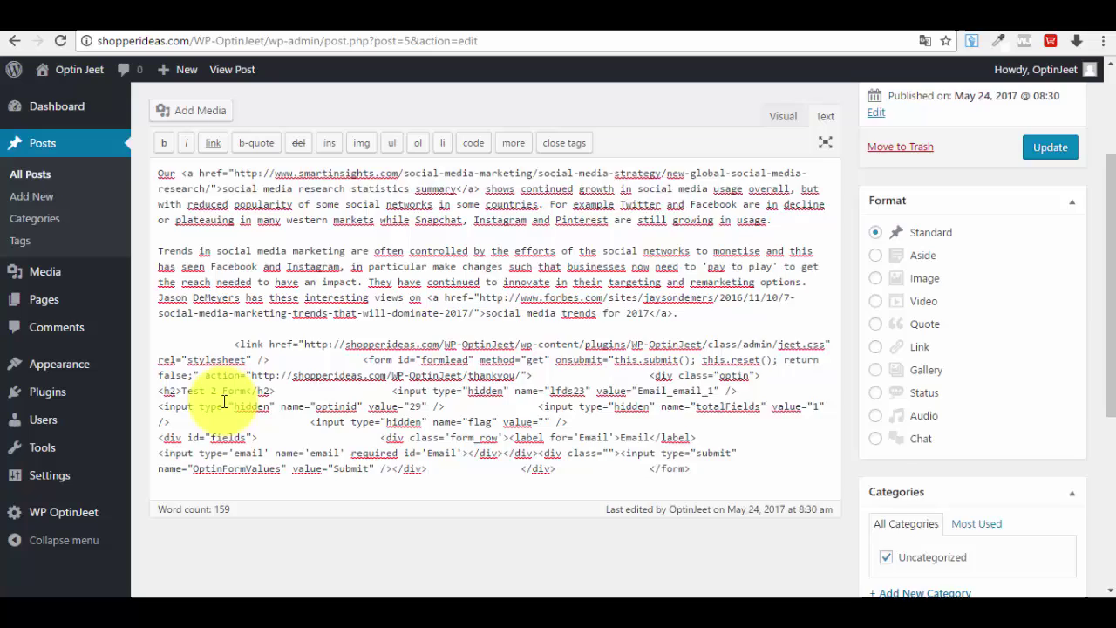
# Step: Preview the post changes and submit the Test 2 Form with a test e-mail address
pyautogui.scroll(4, 908, 330)
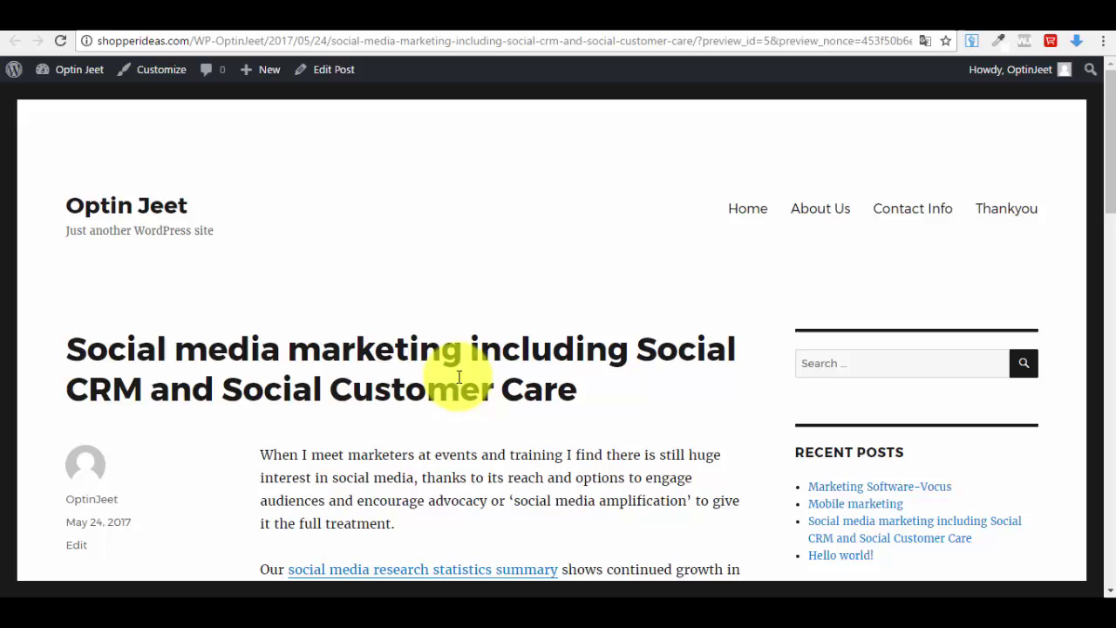
pyautogui.scroll(-2, 488, 349)
pyautogui.scroll(-5, 524, 321)
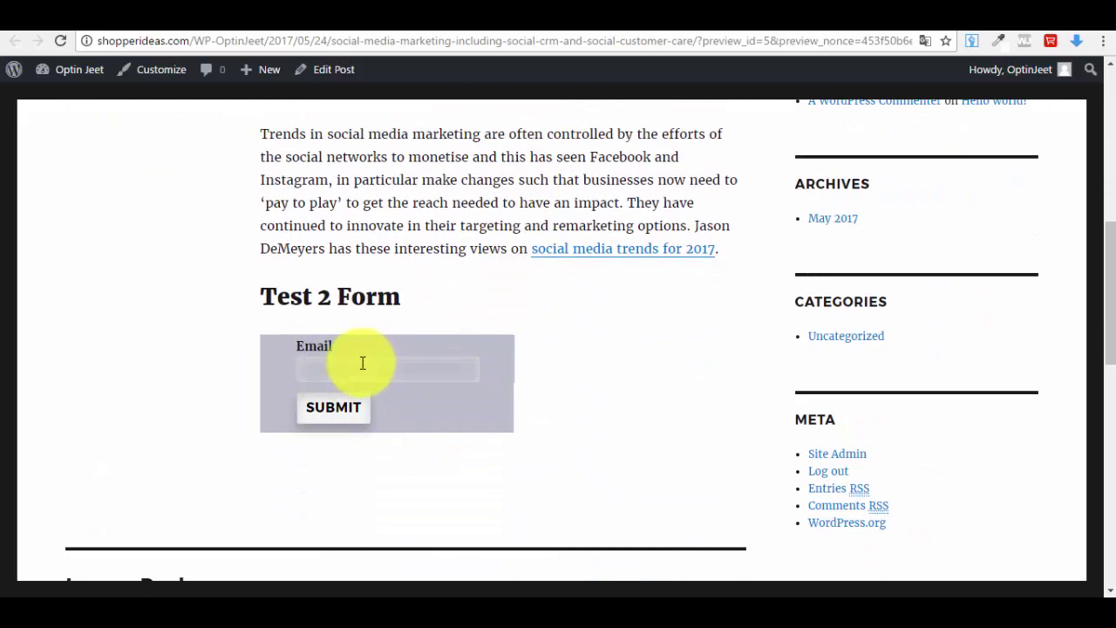
pyautogui.write('test@yahoo.co.uk')
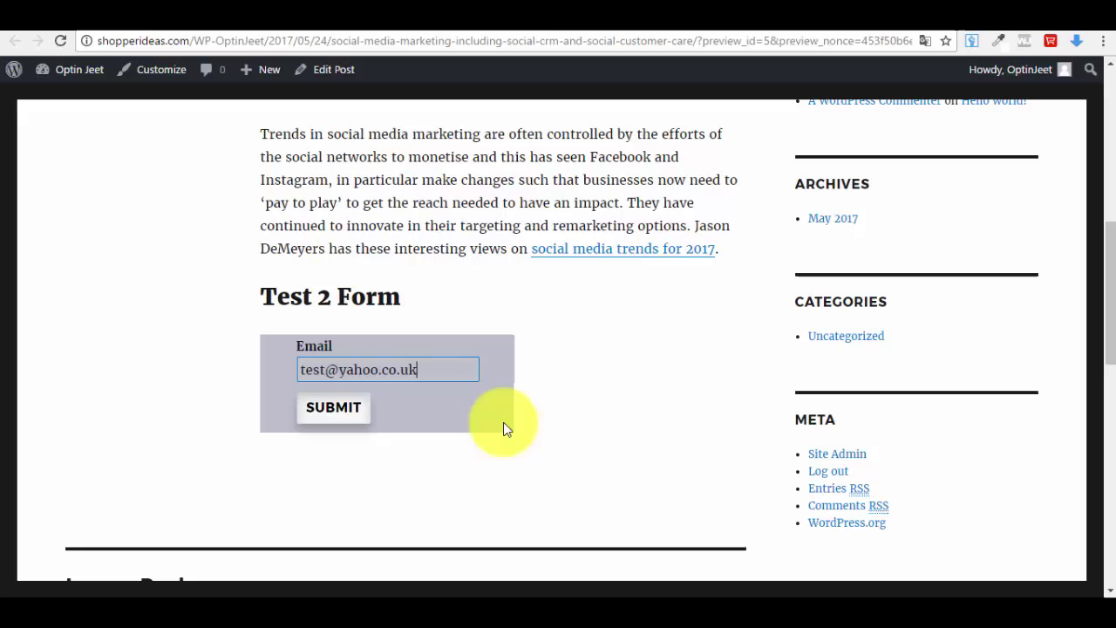
pyautogui.click(347, 411)
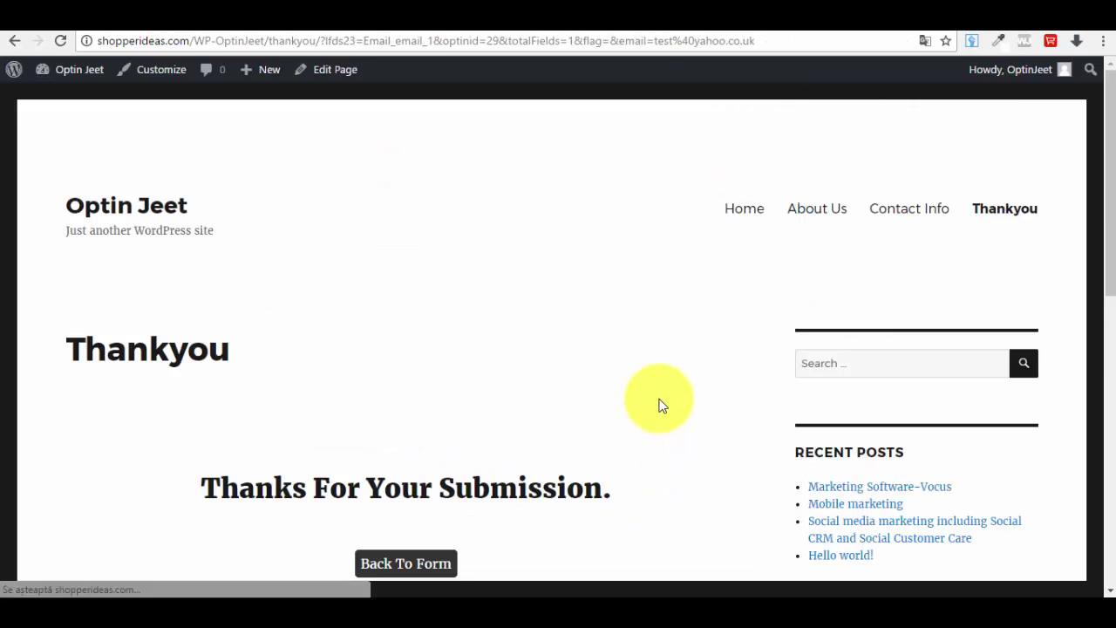
# Step: Return from the thank-you page to the form and close the post preview
pyautogui.scroll(-2, 470, 470)
pyautogui.click(415, 413)
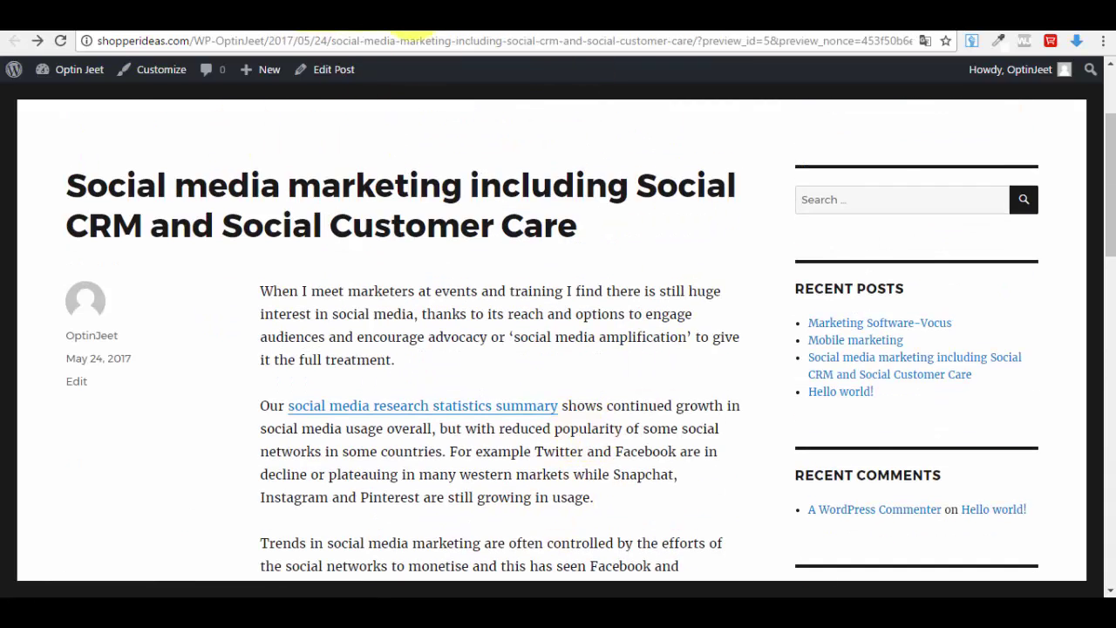
pyautogui.hotkey('ctrl', 'w')
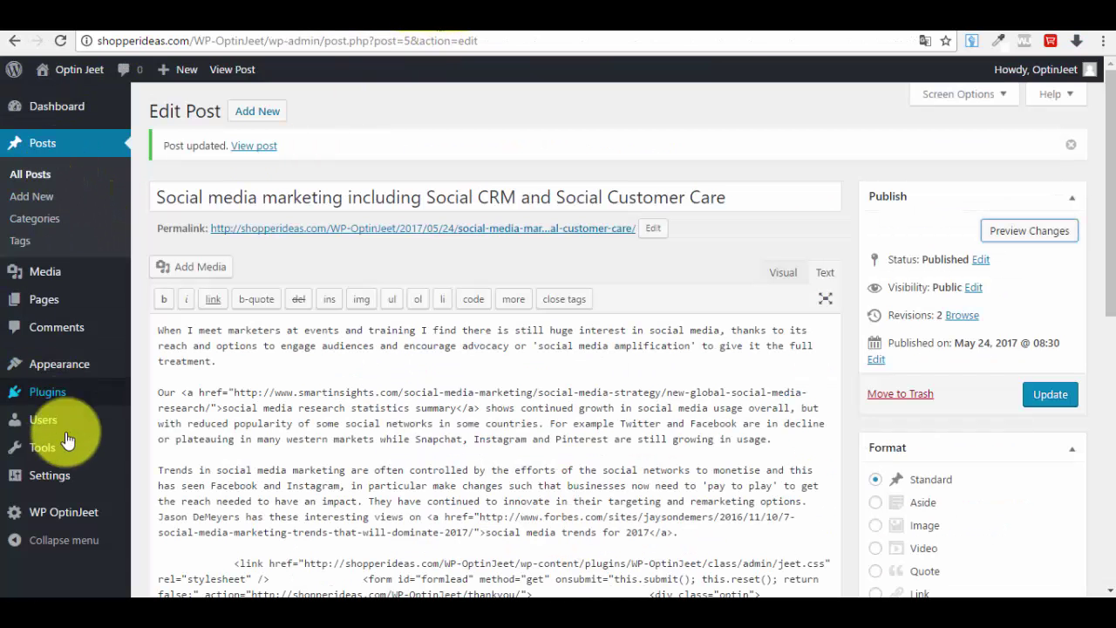
# Step: Open the WP OptinJeet lists overview and view the leads collected in List 2
pyautogui.moveTo(83, 514)
pyautogui.click(154, 515)
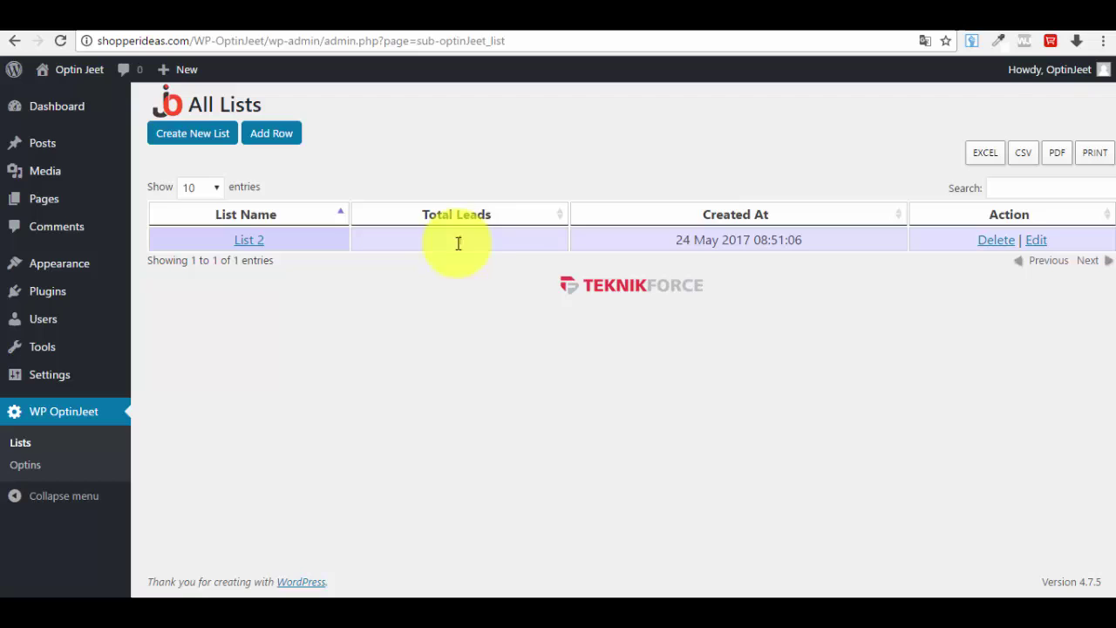
pyautogui.click(252, 240)
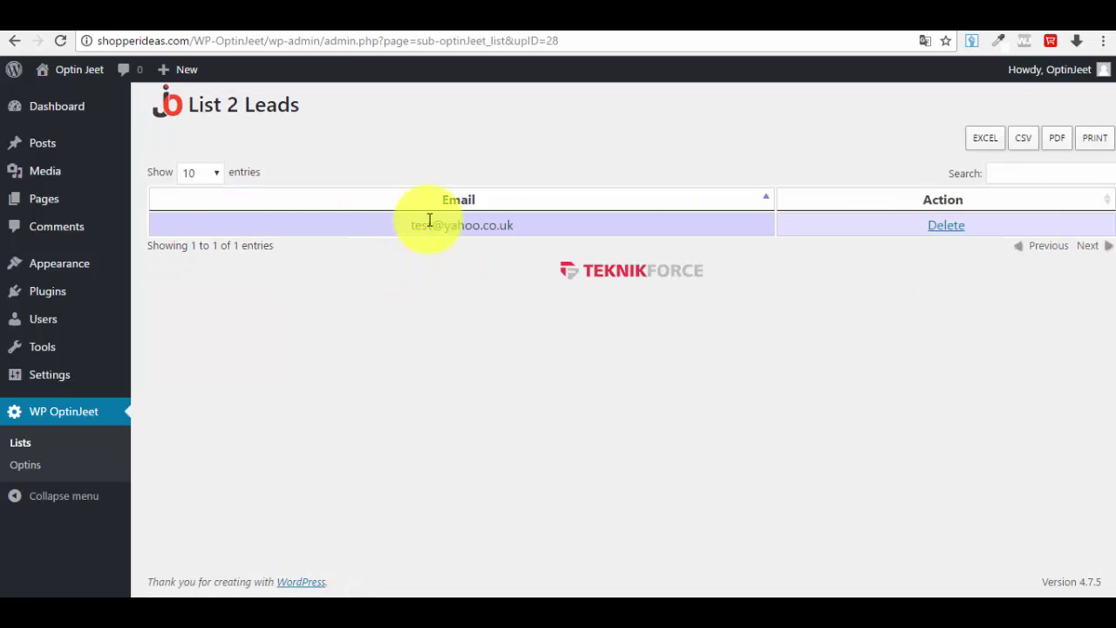